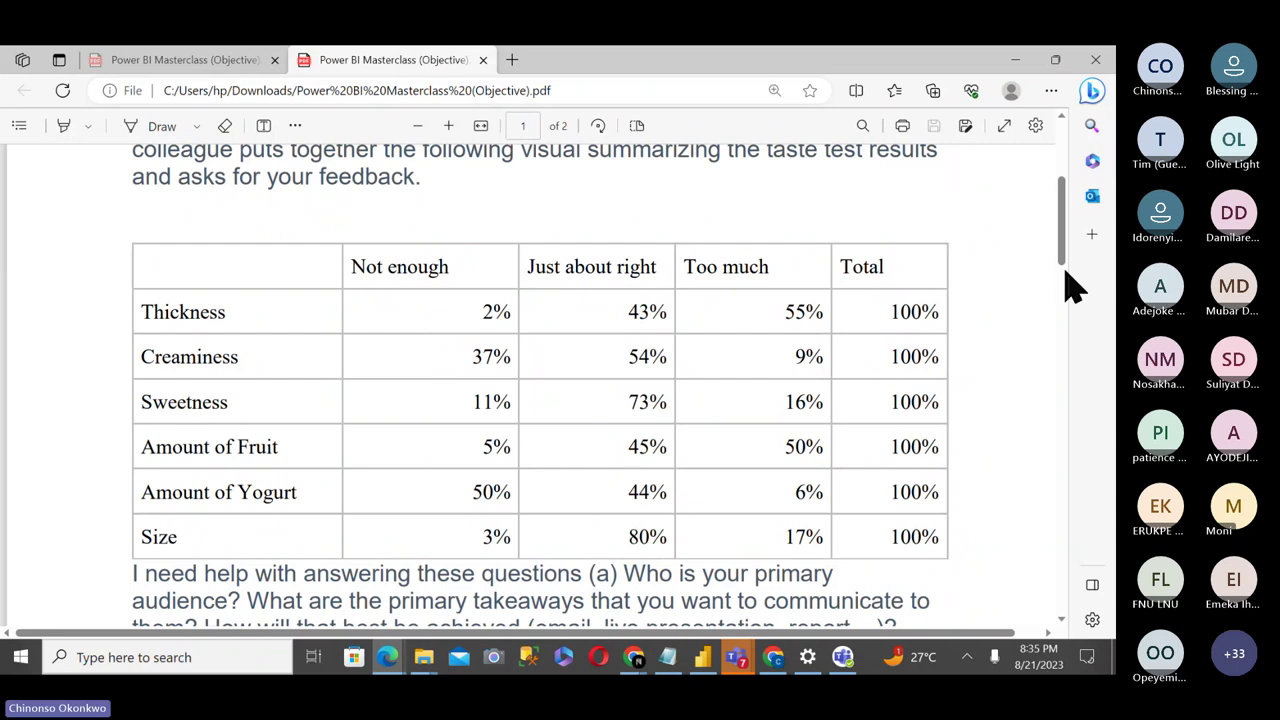
Launch Power BI Desktop and dismiss its start screen to reach a blank report
{"action": "scroll", "coordinate": [1065, 270], "scroll_direction": "up", "scroll_amount": 1}
{"action": "scroll", "coordinate": [1065, 270], "scroll_direction": "down", "scroll_amount": 1}
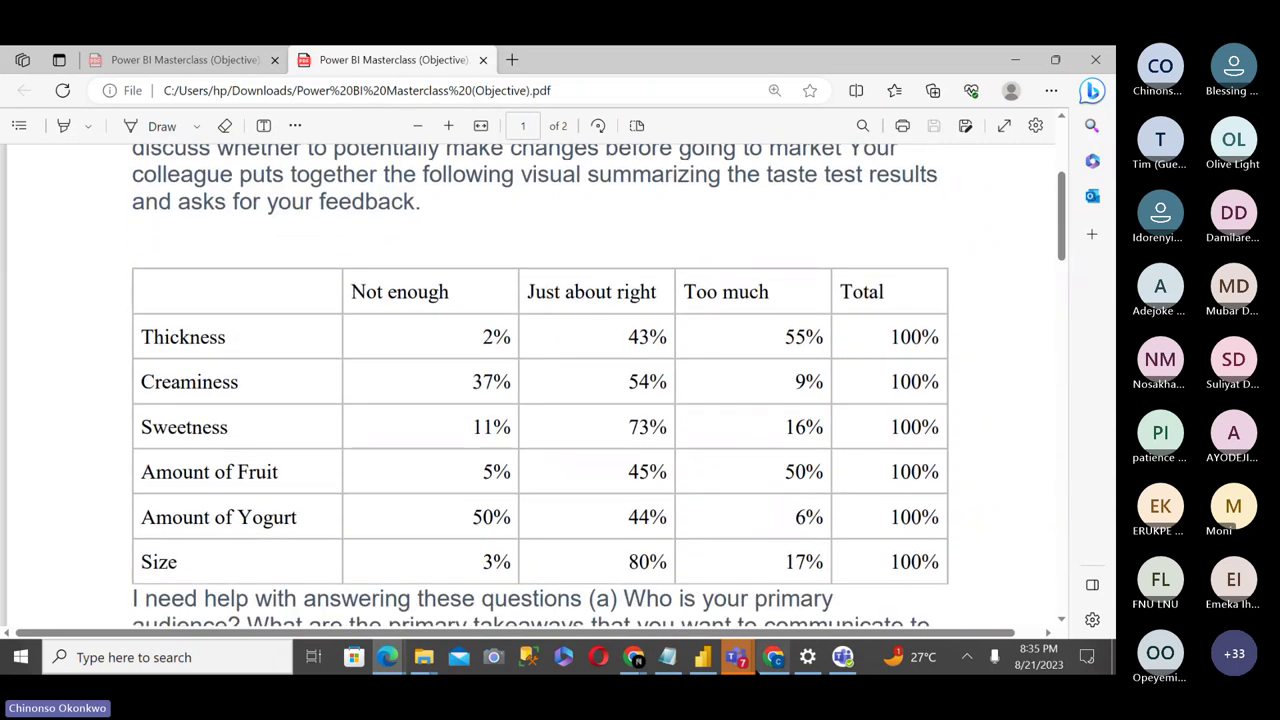
{"action": "left_click", "coordinate": [131, 658]}
{"action": "type", "text": "power"}
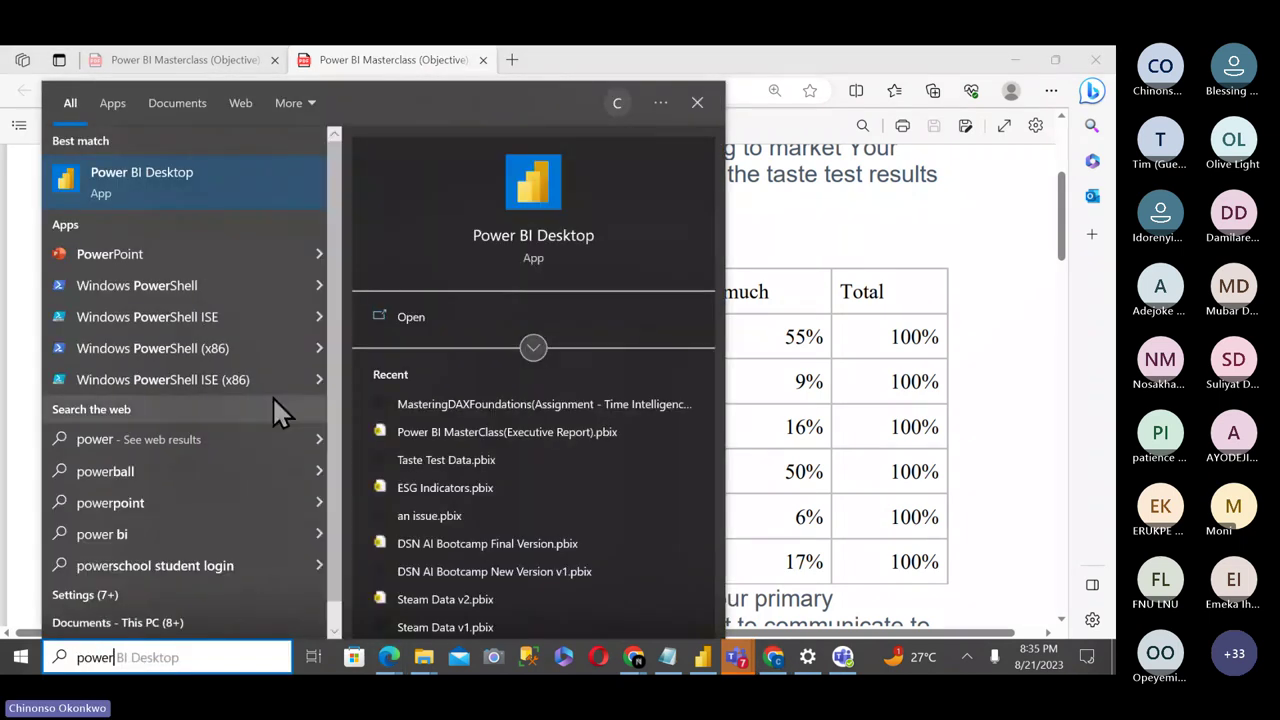
{"action": "left_click", "coordinate": [222, 183]}
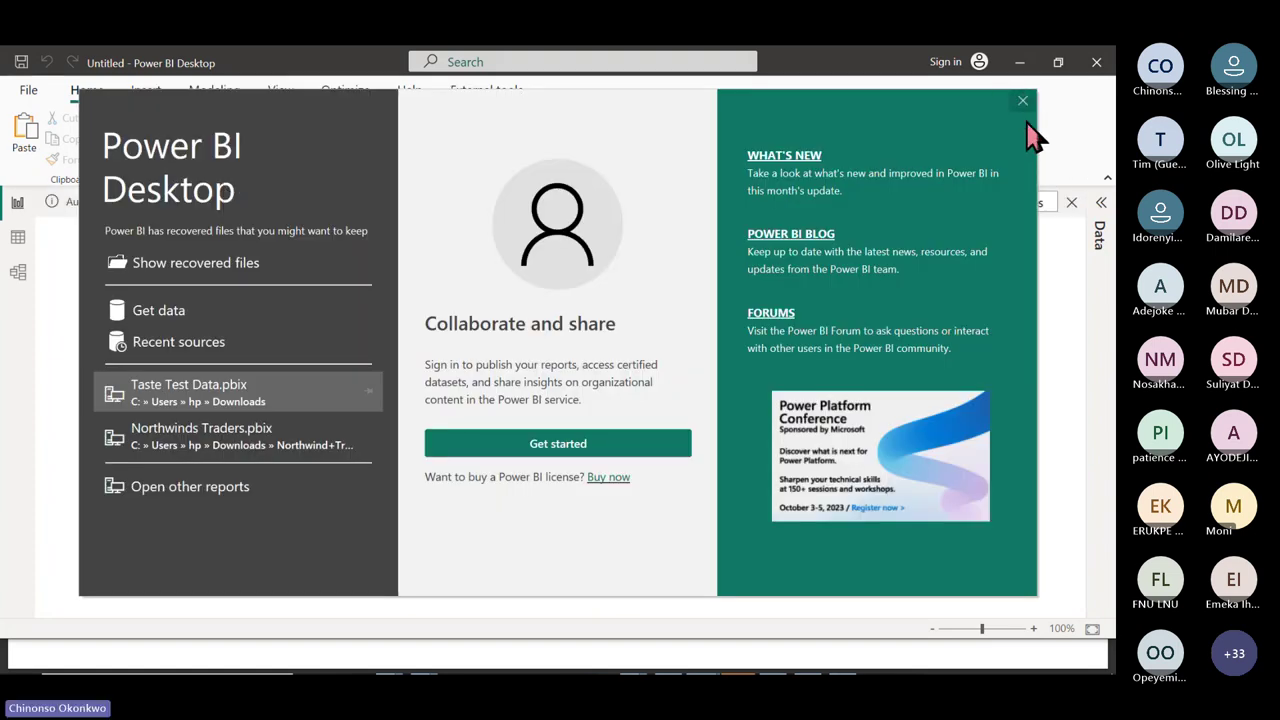
{"action": "left_click", "coordinate": [1022, 102]}
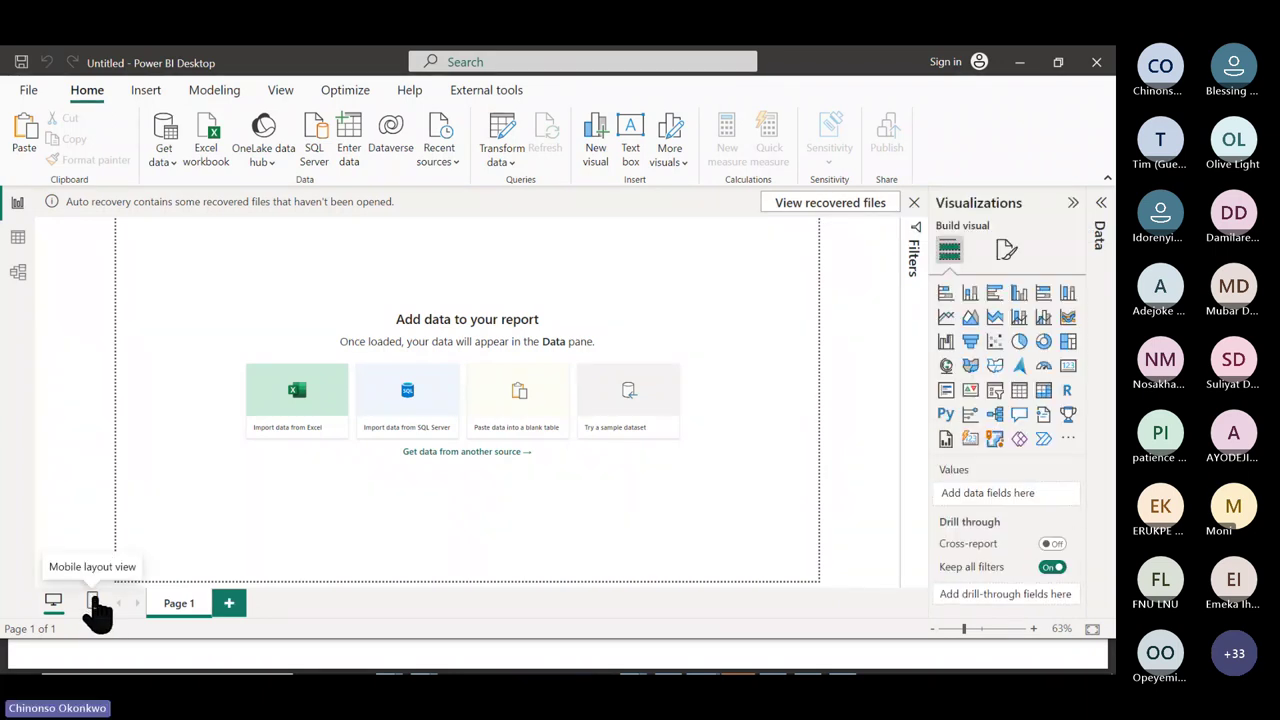
Toggle the report page between the mobile and desktop layouts to compare the two views
{"action": "left_click", "coordinate": [94, 604]}
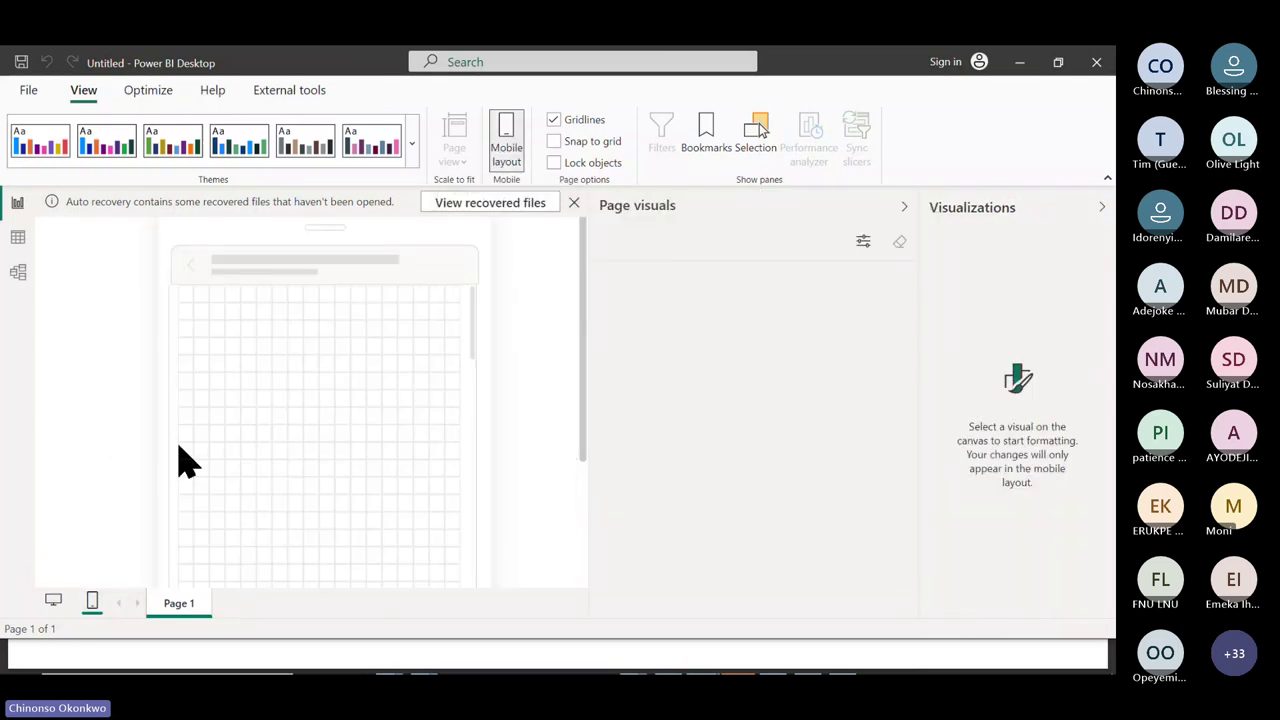
{"action": "left_click", "coordinate": [52, 603]}
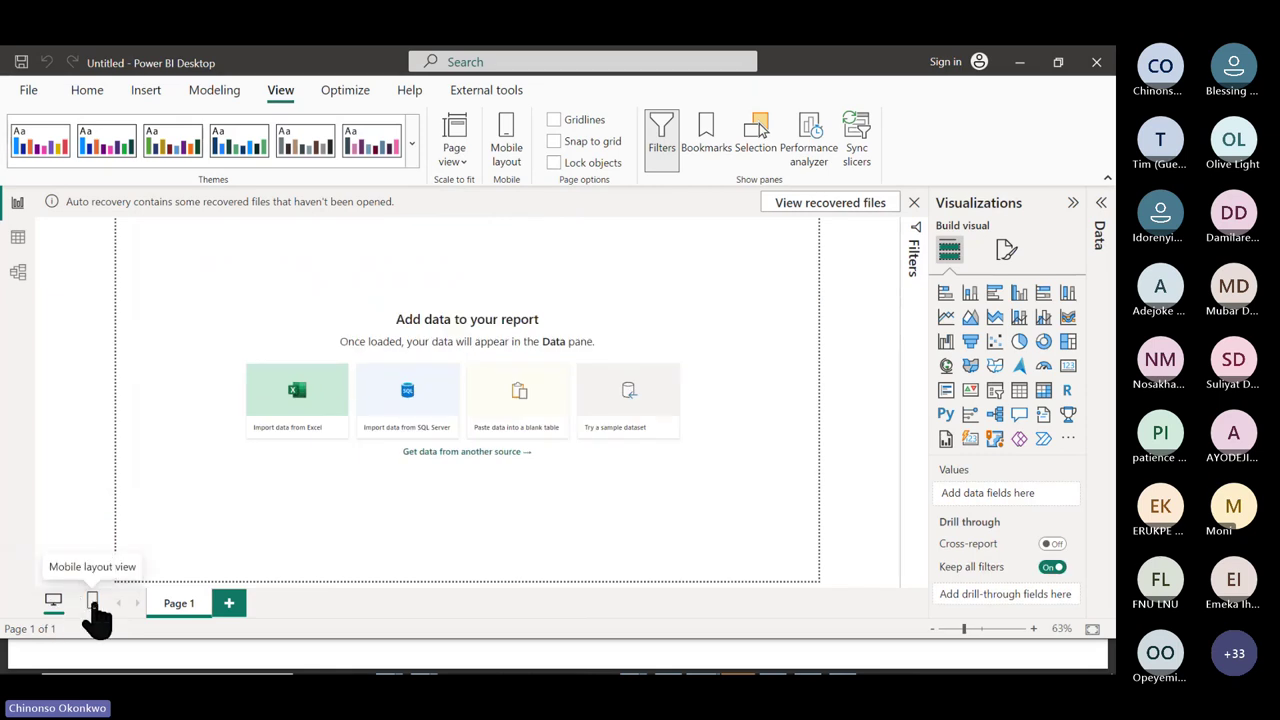
{"action": "left_click", "coordinate": [92, 602]}
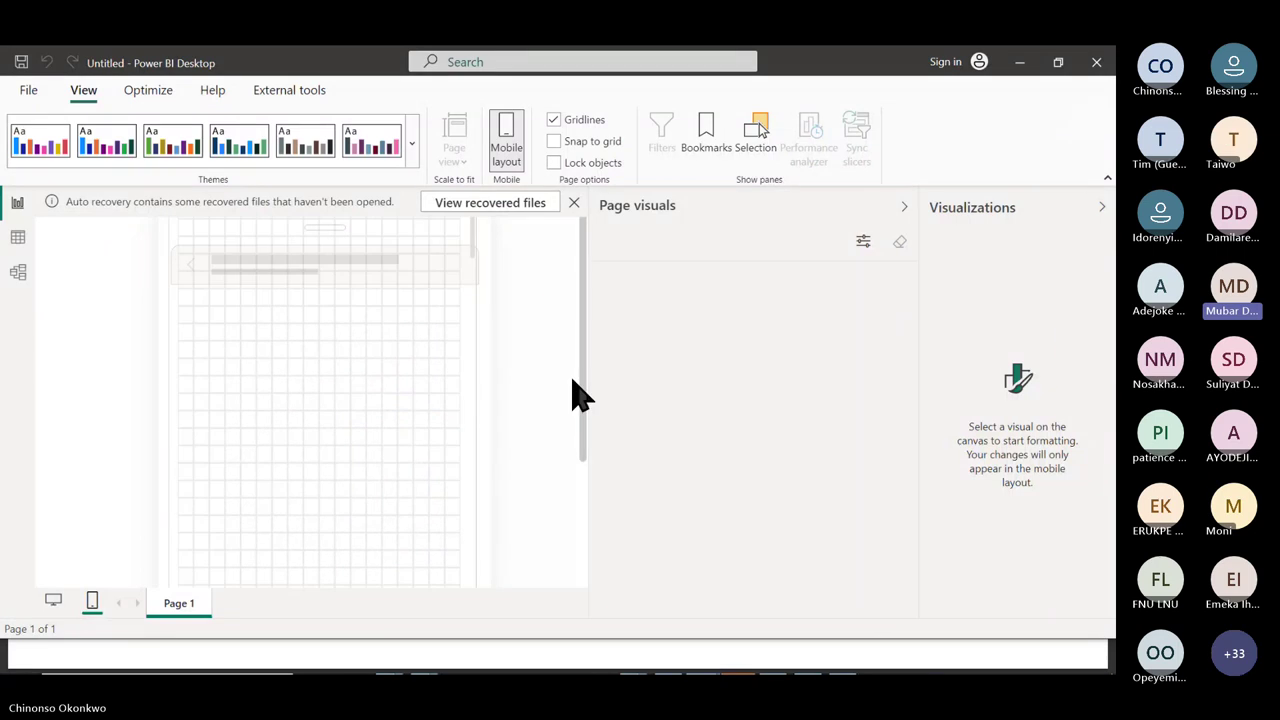
Dismiss the auto recovery notice, choosing to keep the recovered files for viewing another time
{"action": "left_click", "coordinate": [575, 205]}
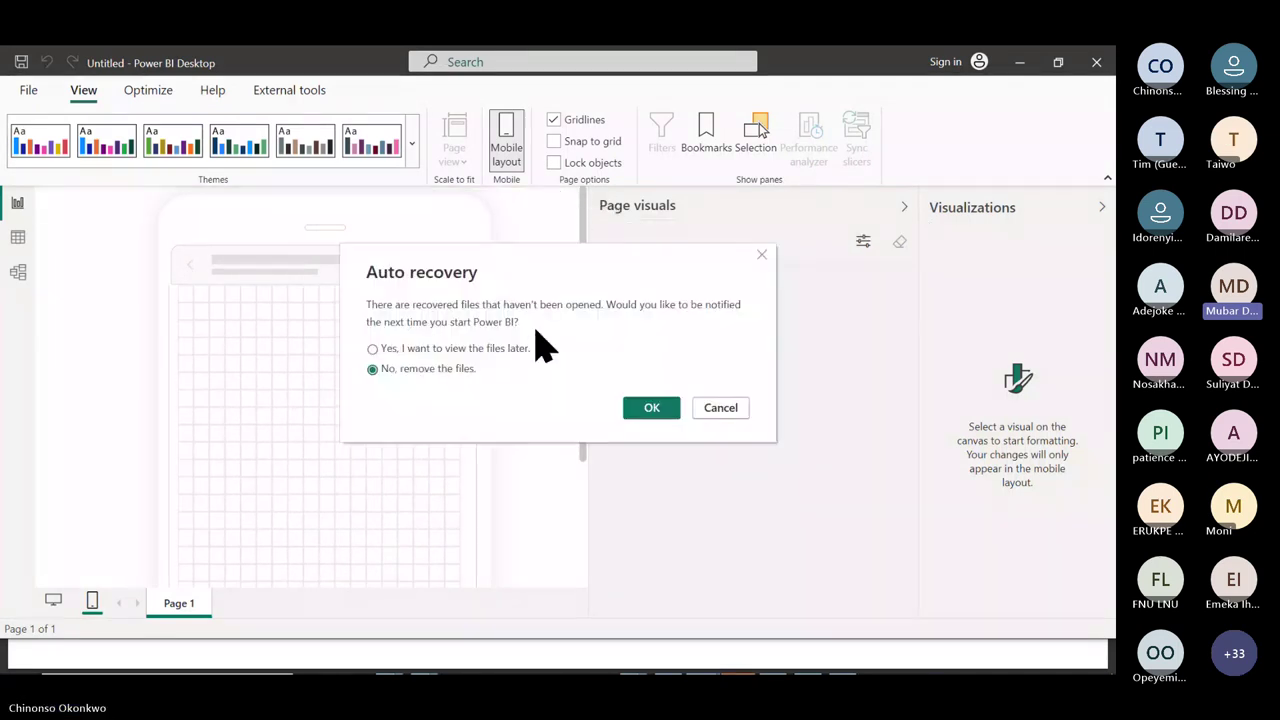
{"action": "left_click", "coordinate": [486, 352]}
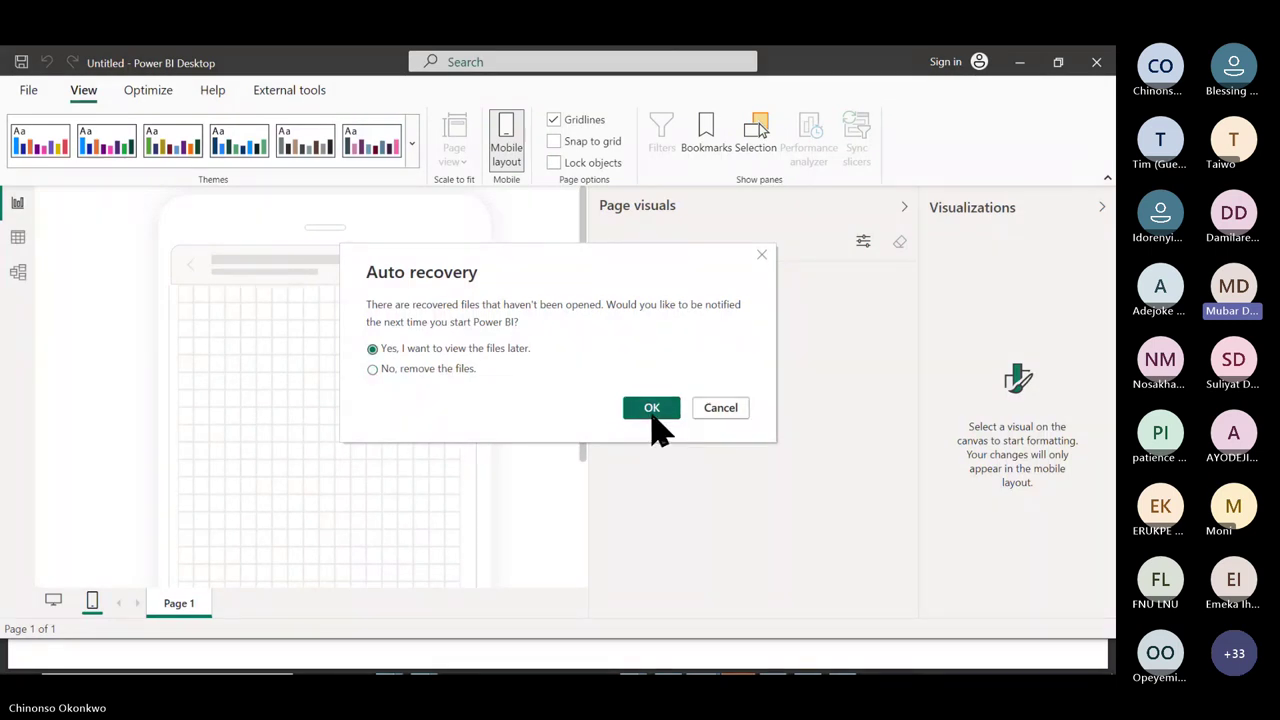
{"action": "left_click", "coordinate": [651, 410]}
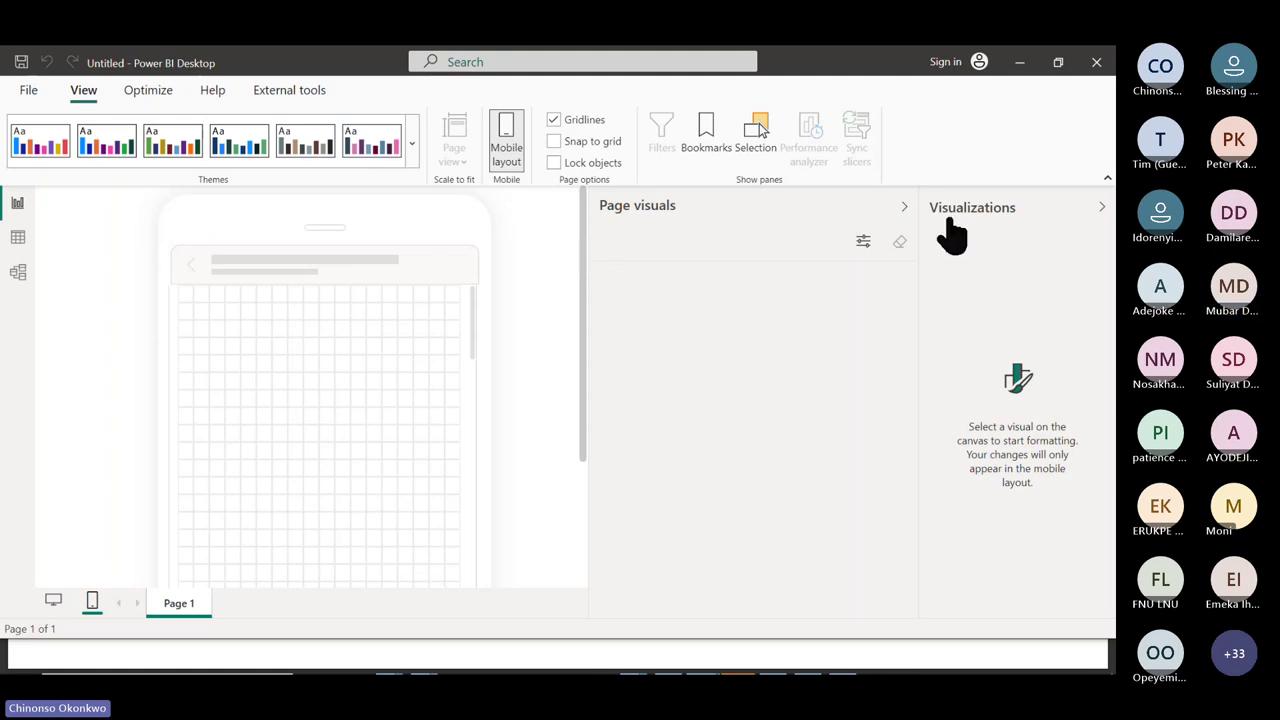
Collapse the Page visuals pane and return the report page to desktop layout
{"action": "left_click", "coordinate": [905, 207]}
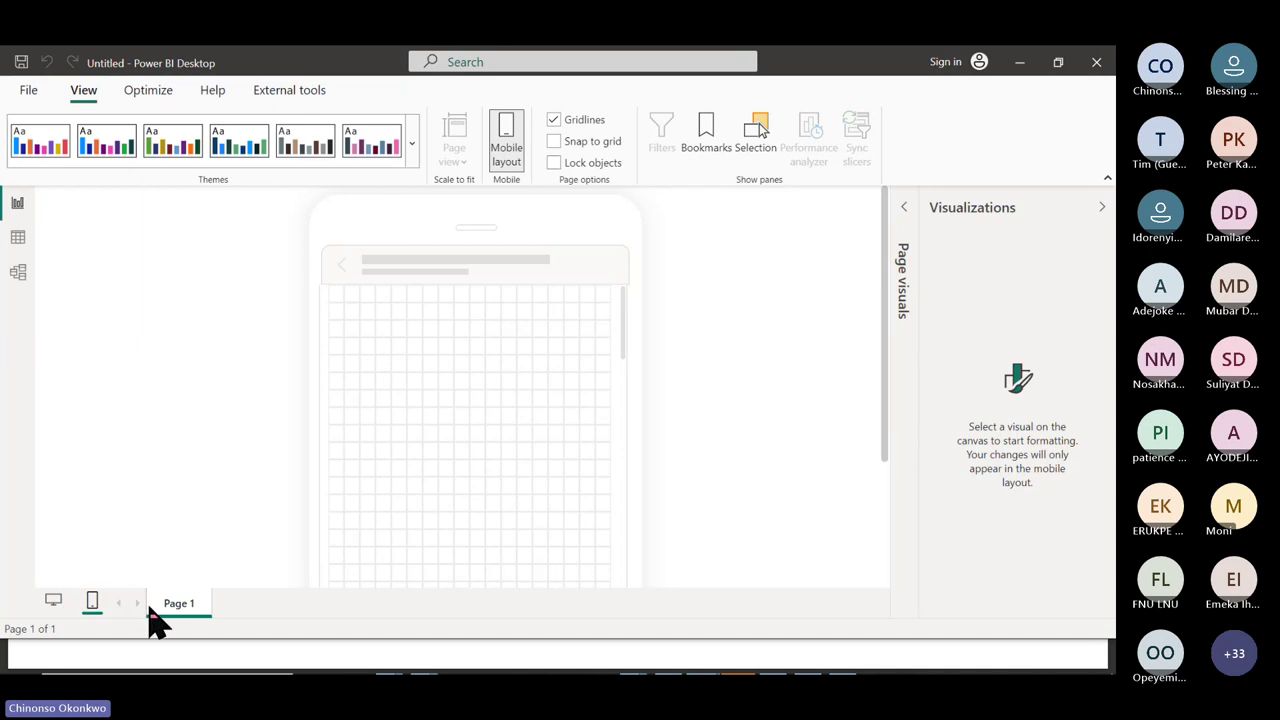
{"action": "left_click", "coordinate": [53, 603]}
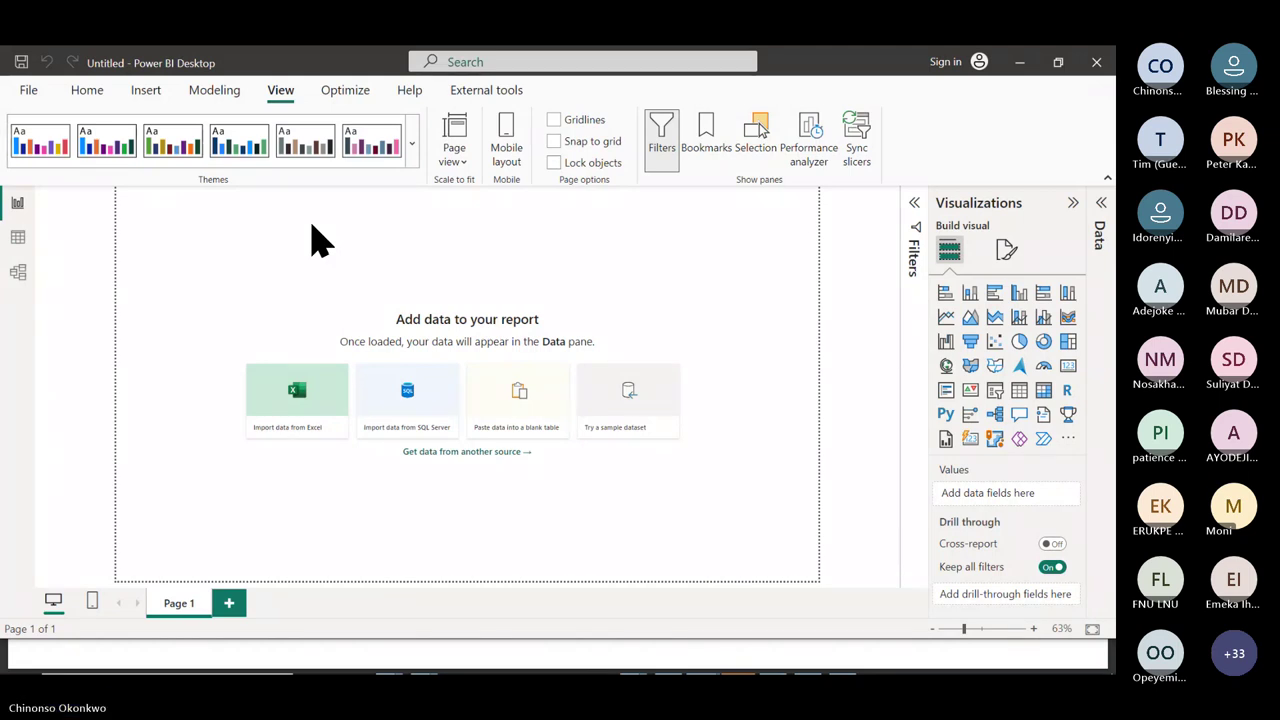
Connect to Power BI Masterclass (Objective).pdf in the Downloads folder as a PDF data source
{"action": "left_click", "coordinate": [96, 100]}
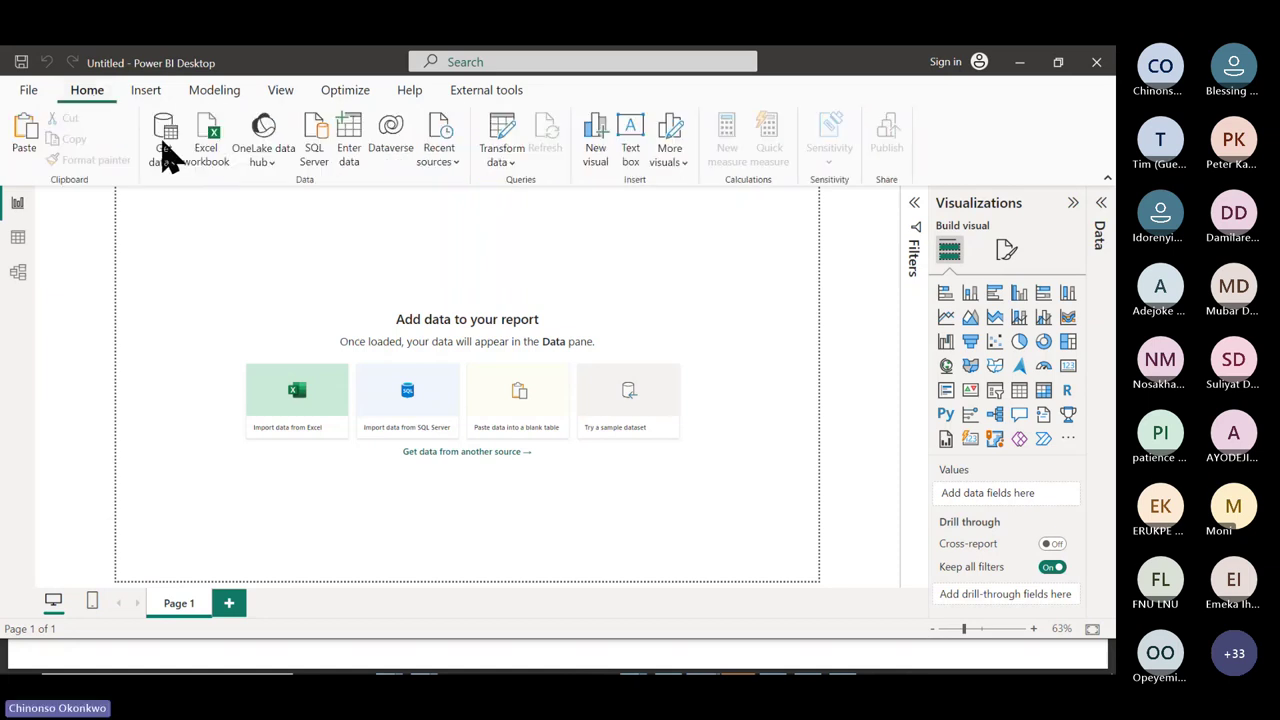
{"action": "left_click", "coordinate": [172, 172]}
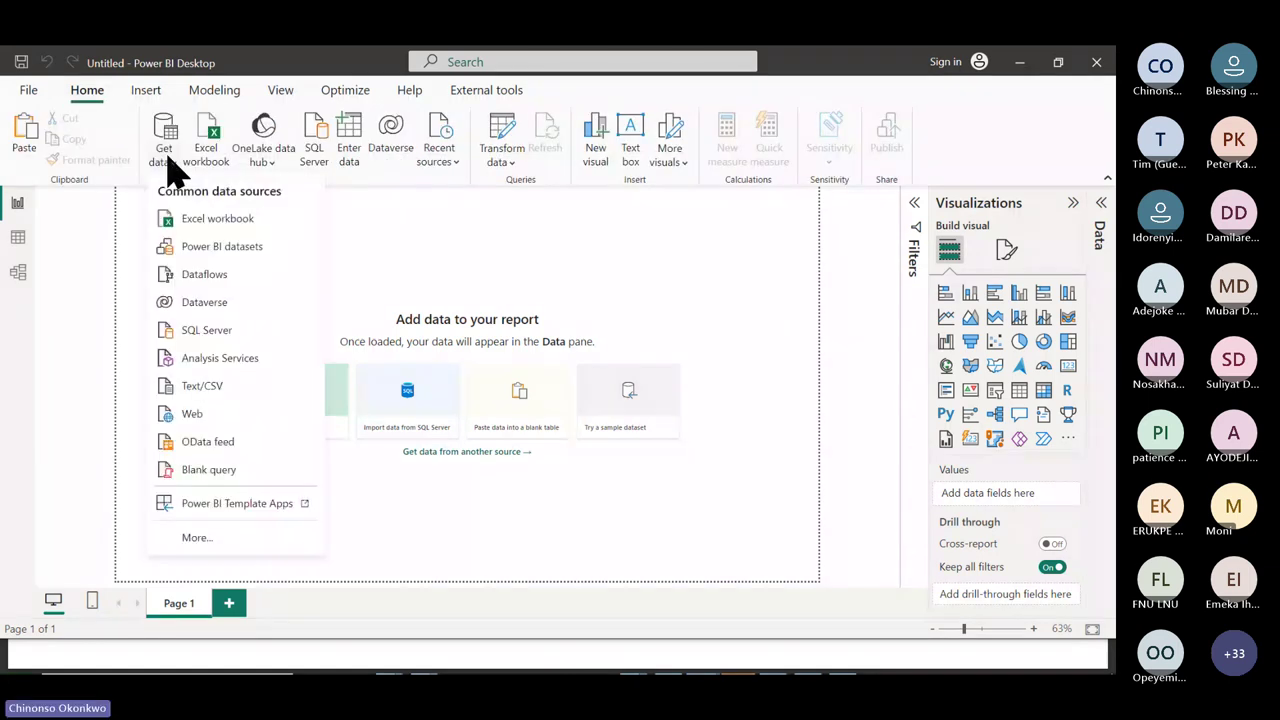
{"action": "left_click", "coordinate": [200, 540]}
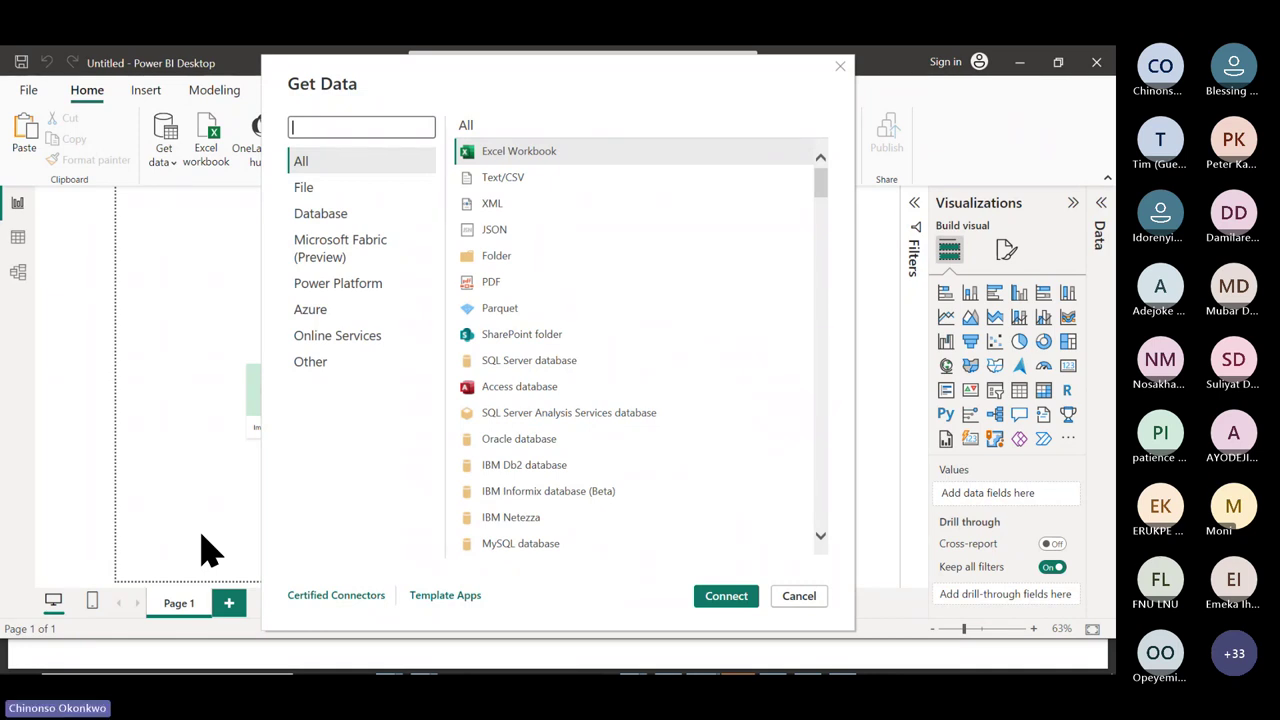
{"action": "left_click", "coordinate": [820, 190]}
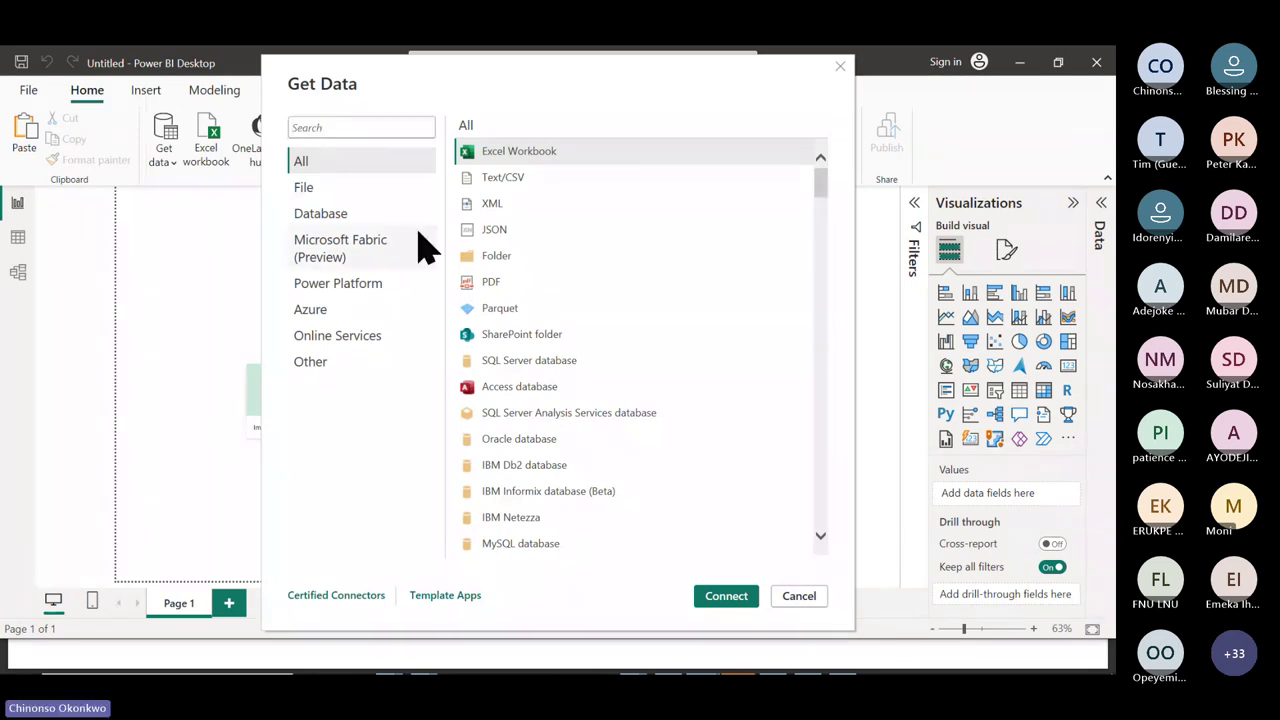
{"action": "left_click", "coordinate": [495, 288]}
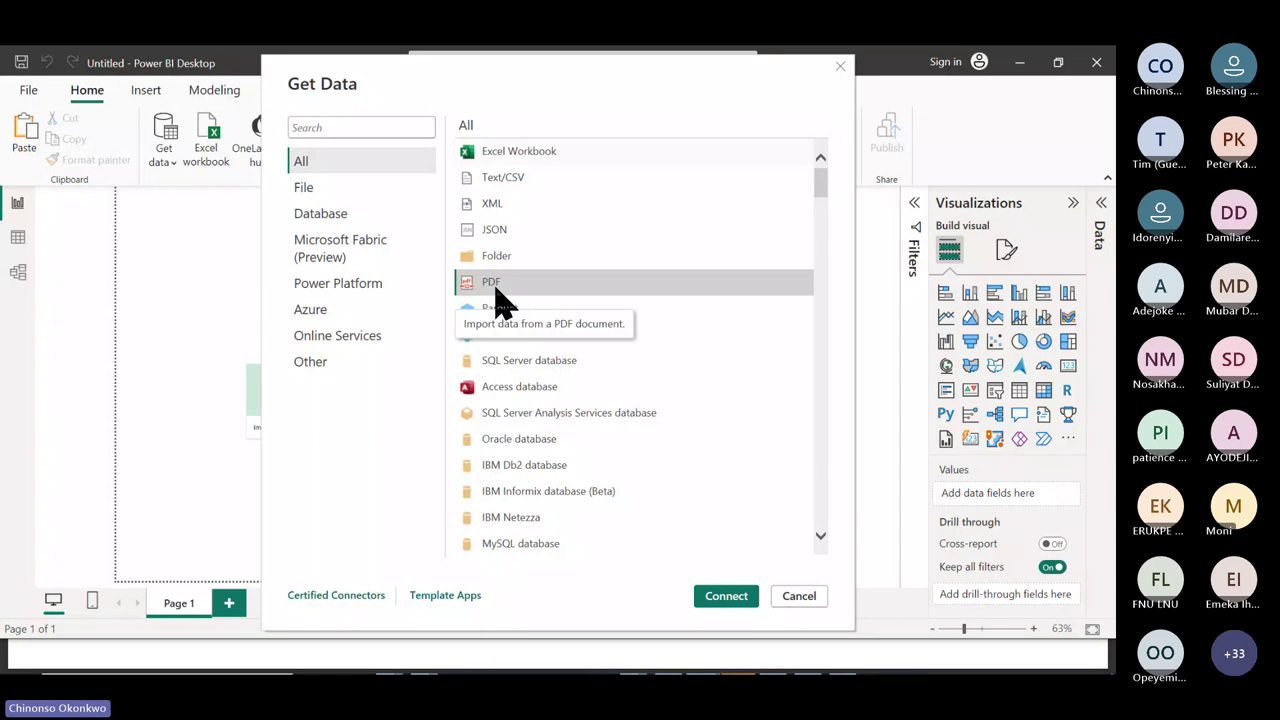
{"action": "left_click", "coordinate": [776, 598]}
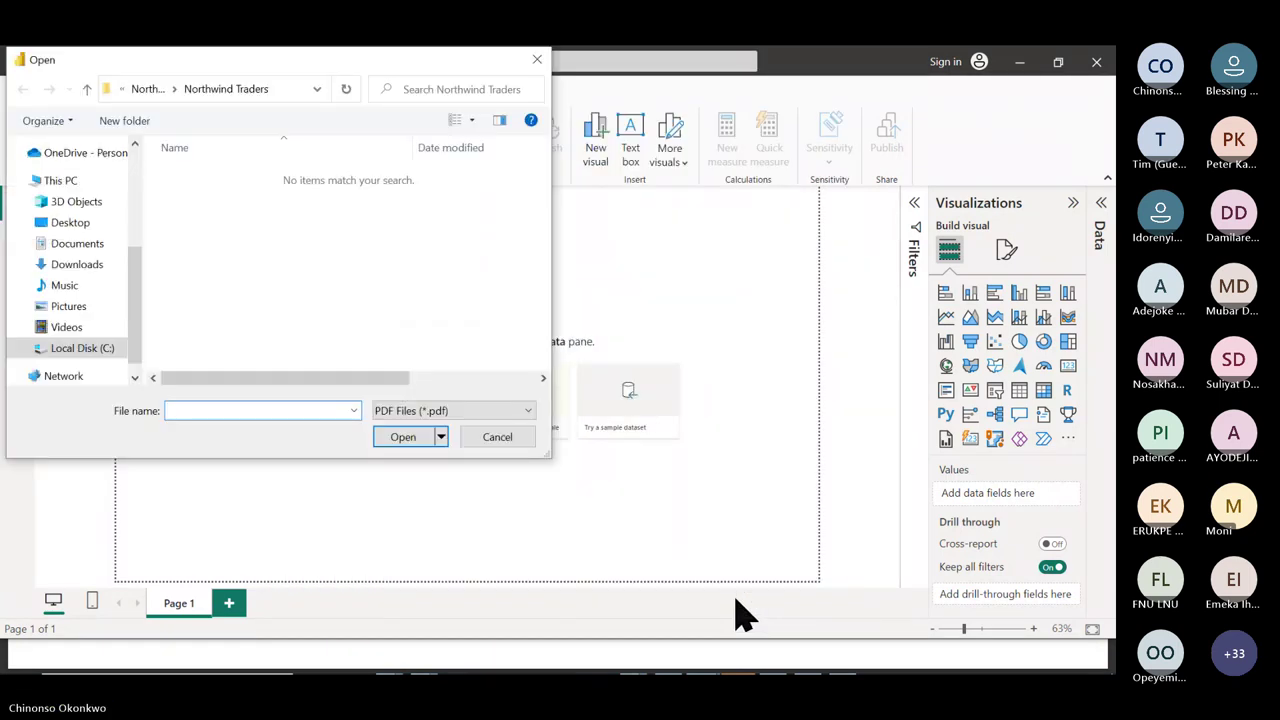
{"action": "left_click", "coordinate": [103, 270]}
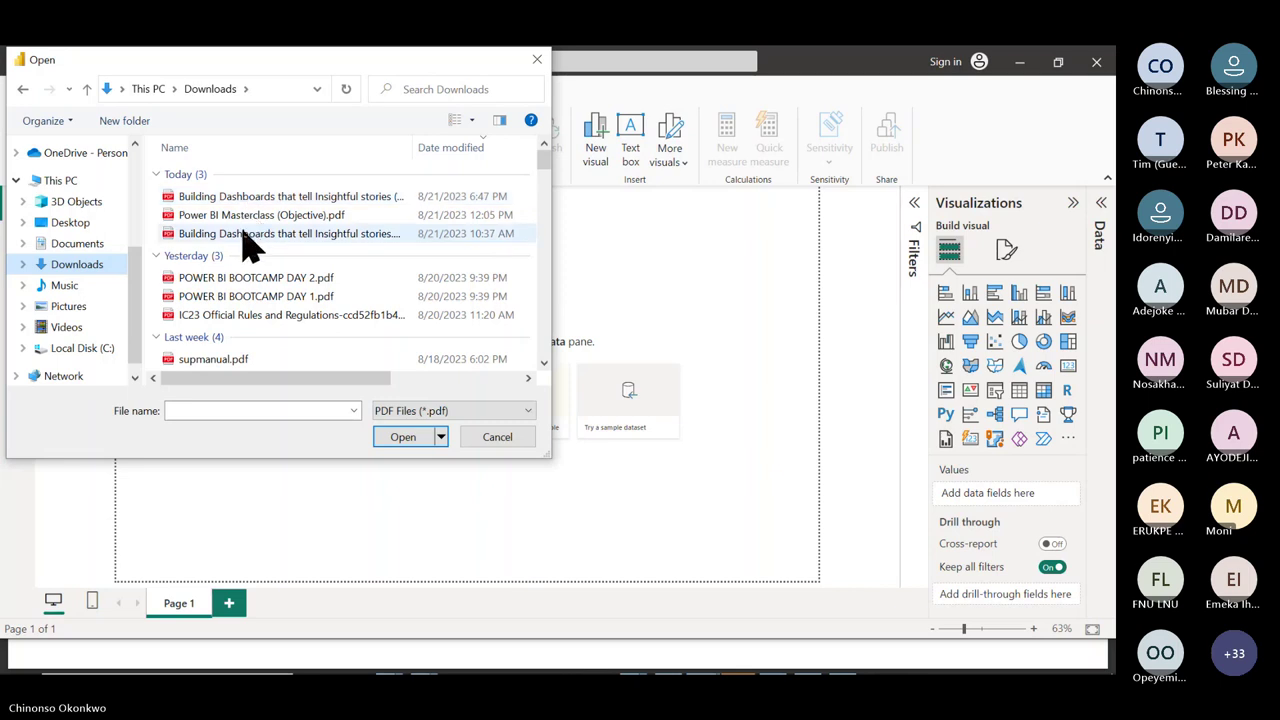
{"action": "left_click", "coordinate": [231, 218]}
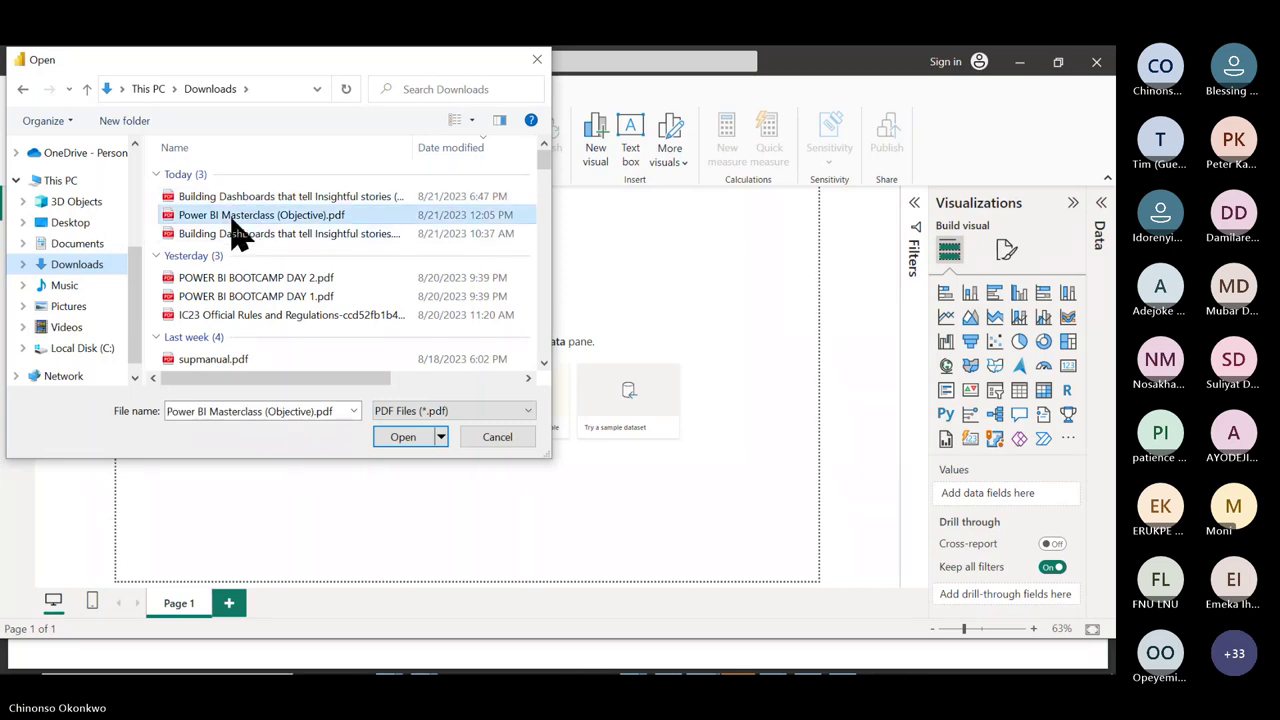
{"action": "left_click", "coordinate": [400, 437]}
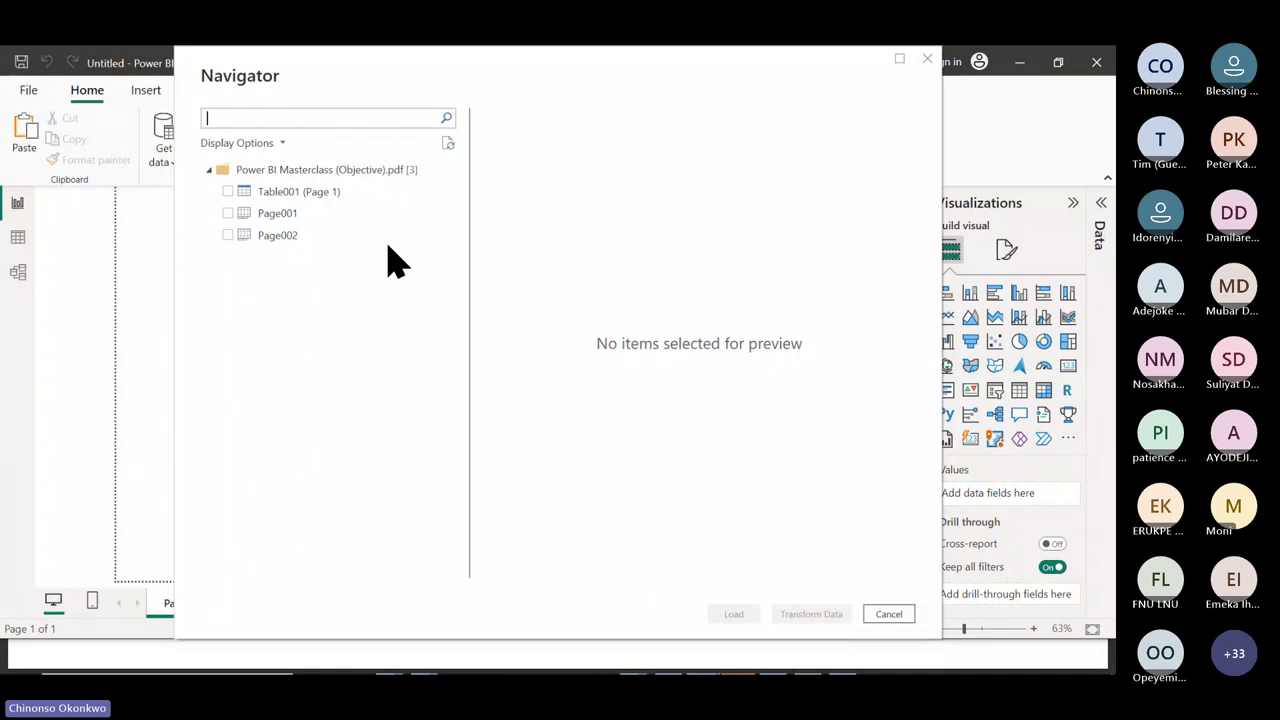
Compare the previews of Table001 (Page 1) and Page001, and load only Table001 (Page 1) into the report
{"action": "left_click", "coordinate": [236, 199]}
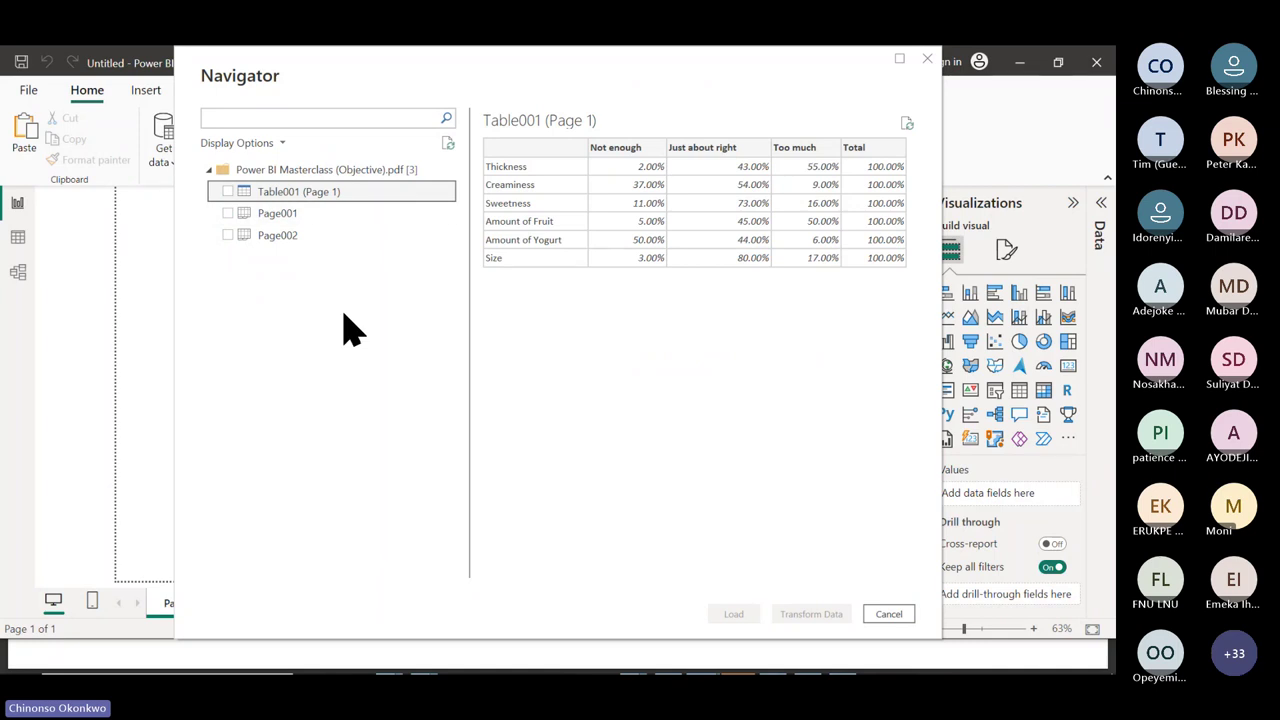
{"action": "left_click", "coordinate": [296, 220]}
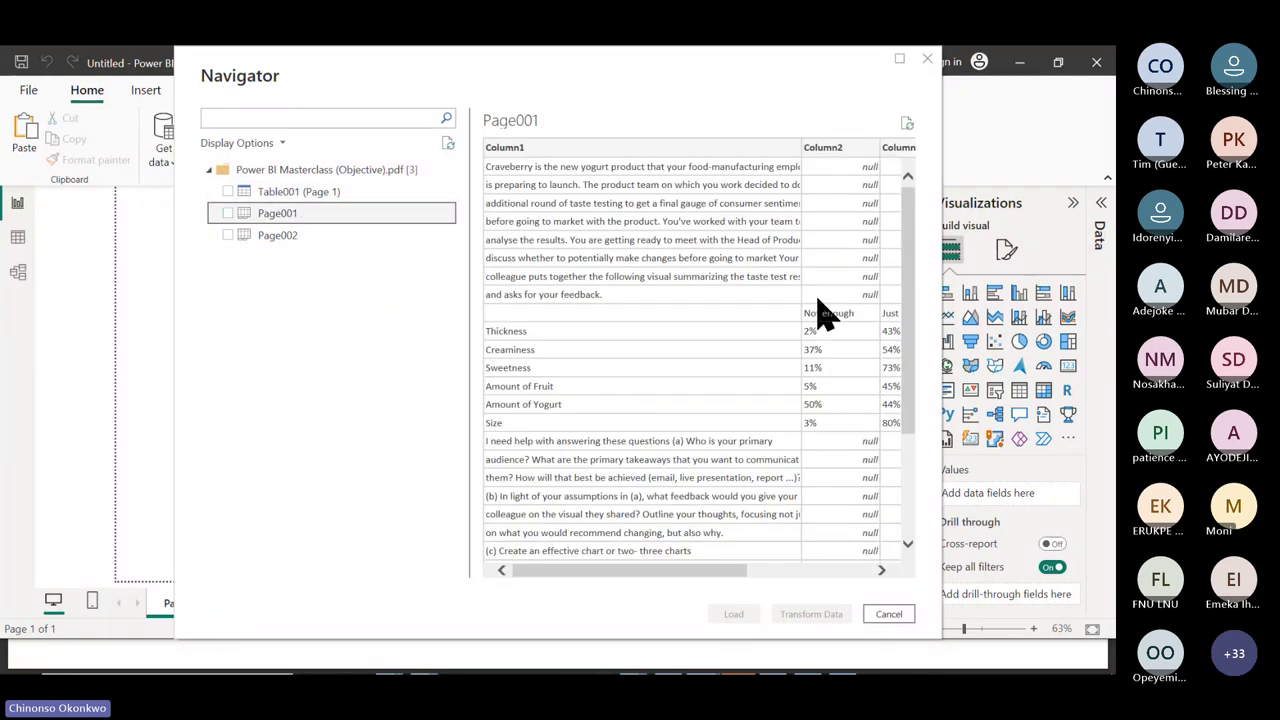
{"action": "left_click_drag", "start_coordinate": [623, 568], "coordinate": [952, 557]}
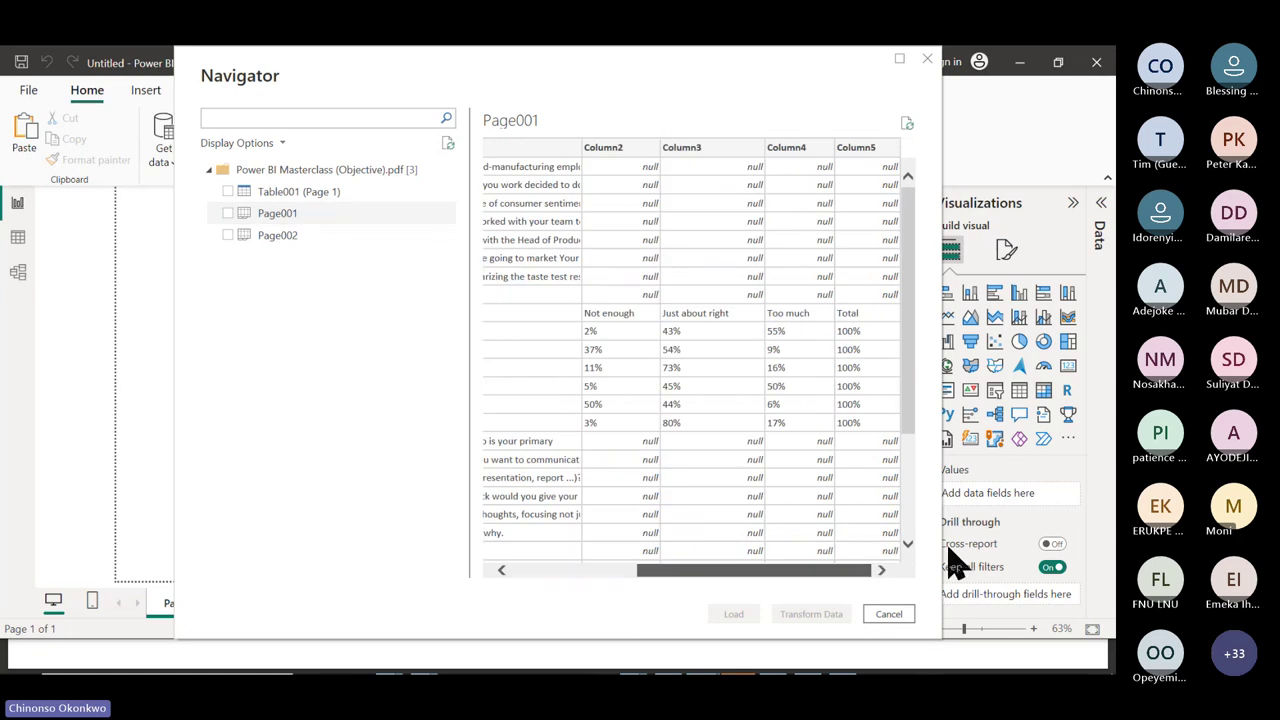
{"action": "left_click", "coordinate": [329, 205]}
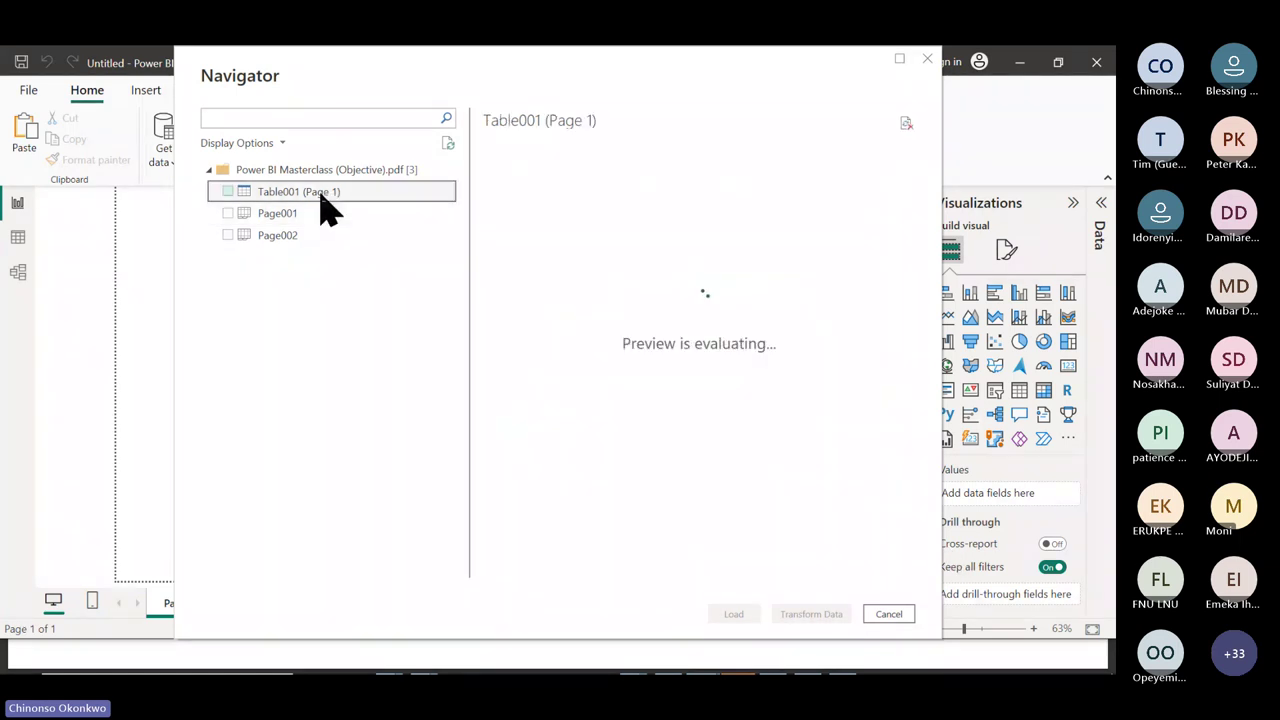
{"action": "left_click", "coordinate": [228, 192]}
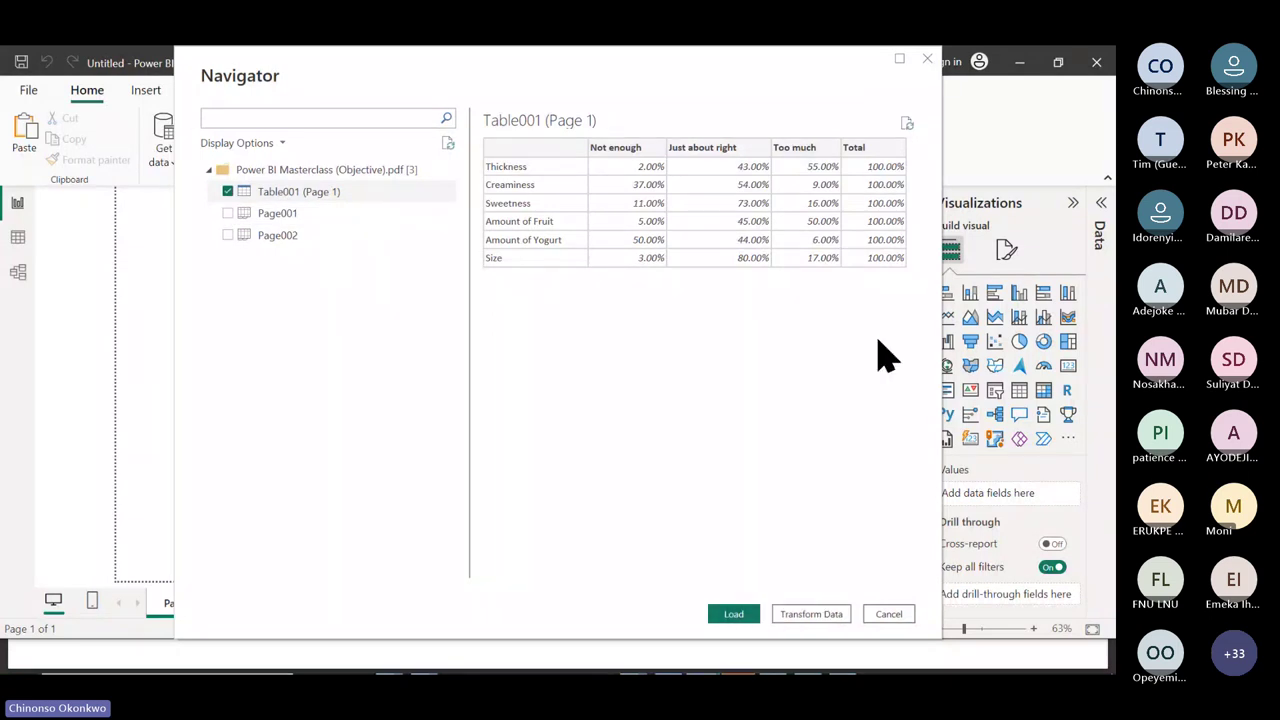
{"action": "left_click", "coordinate": [737, 618]}
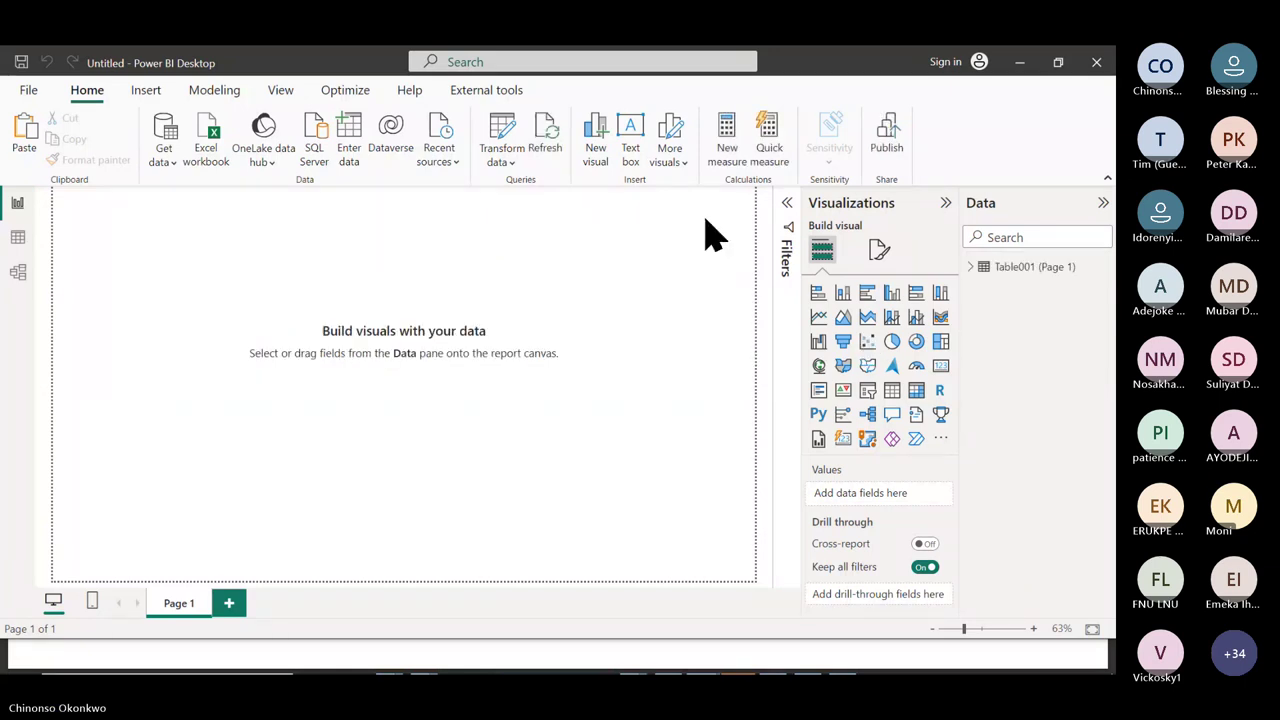
Expand the fields of Table001 (Page 1) and add a 100% stacked bar chart, enlarged to fill most of the page
{"action": "left_click", "coordinate": [978, 276]}
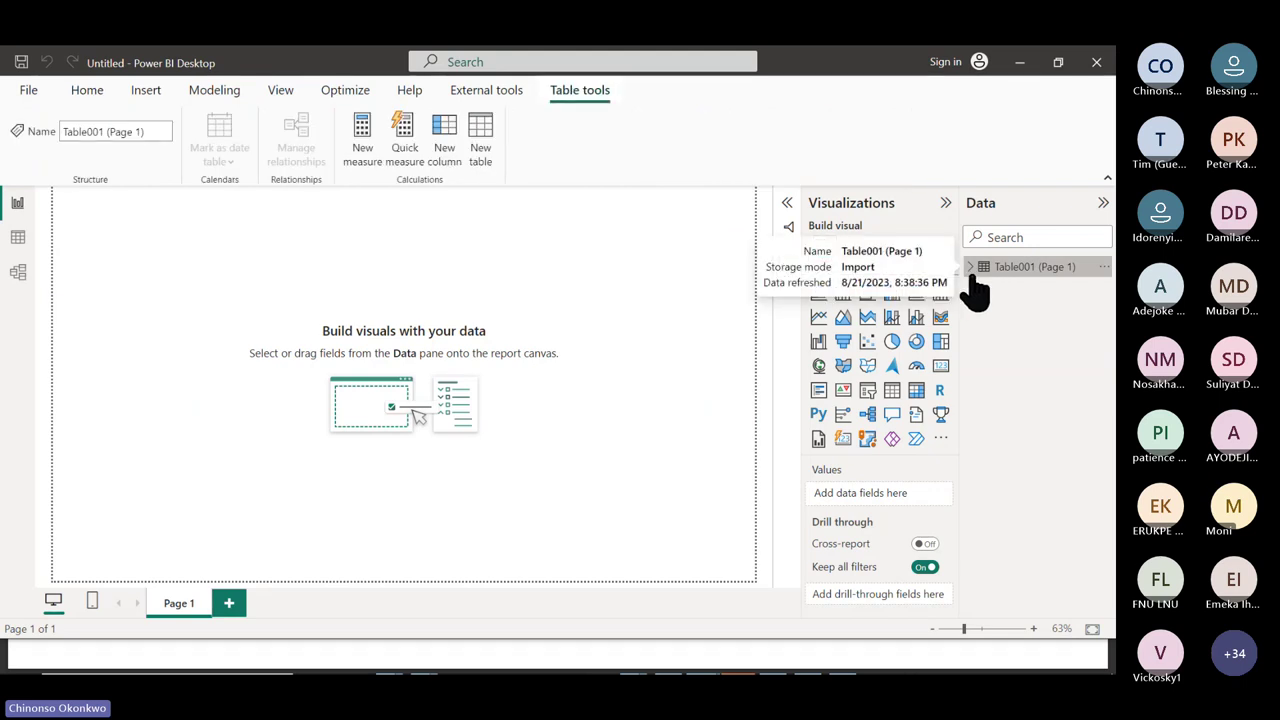
{"action": "left_click", "coordinate": [977, 267]}
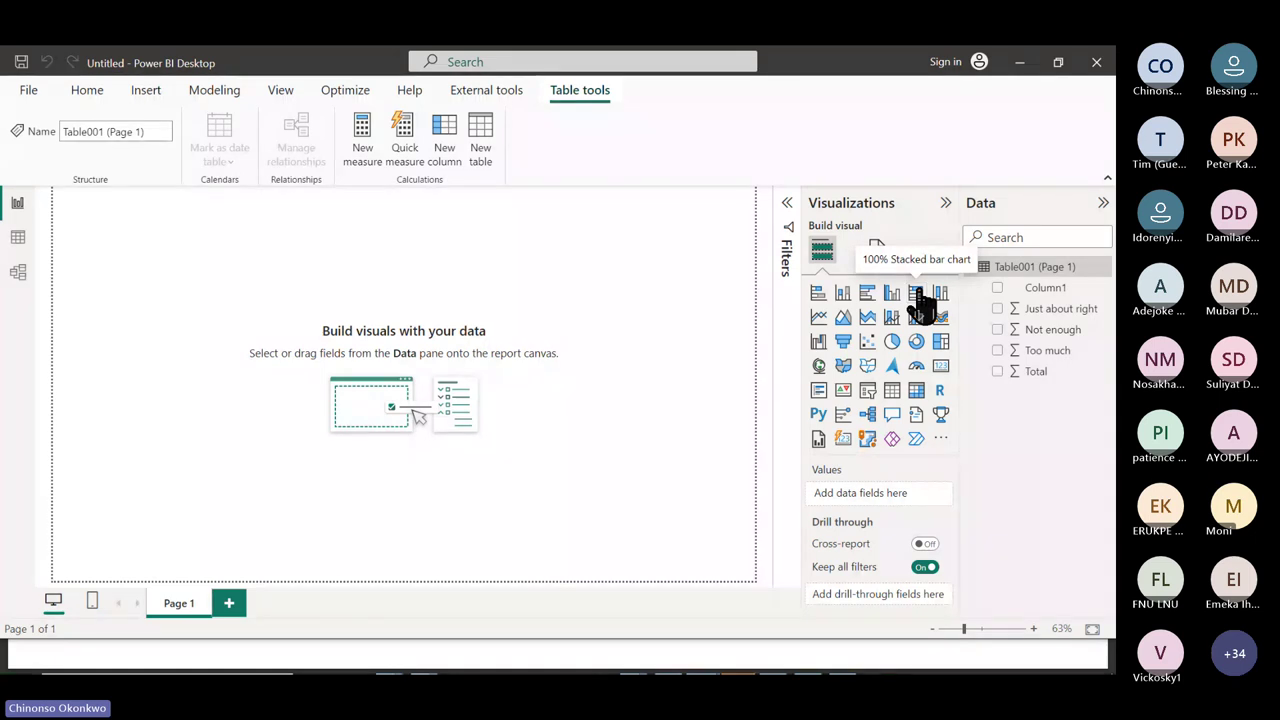
{"action": "left_click", "coordinate": [918, 295]}
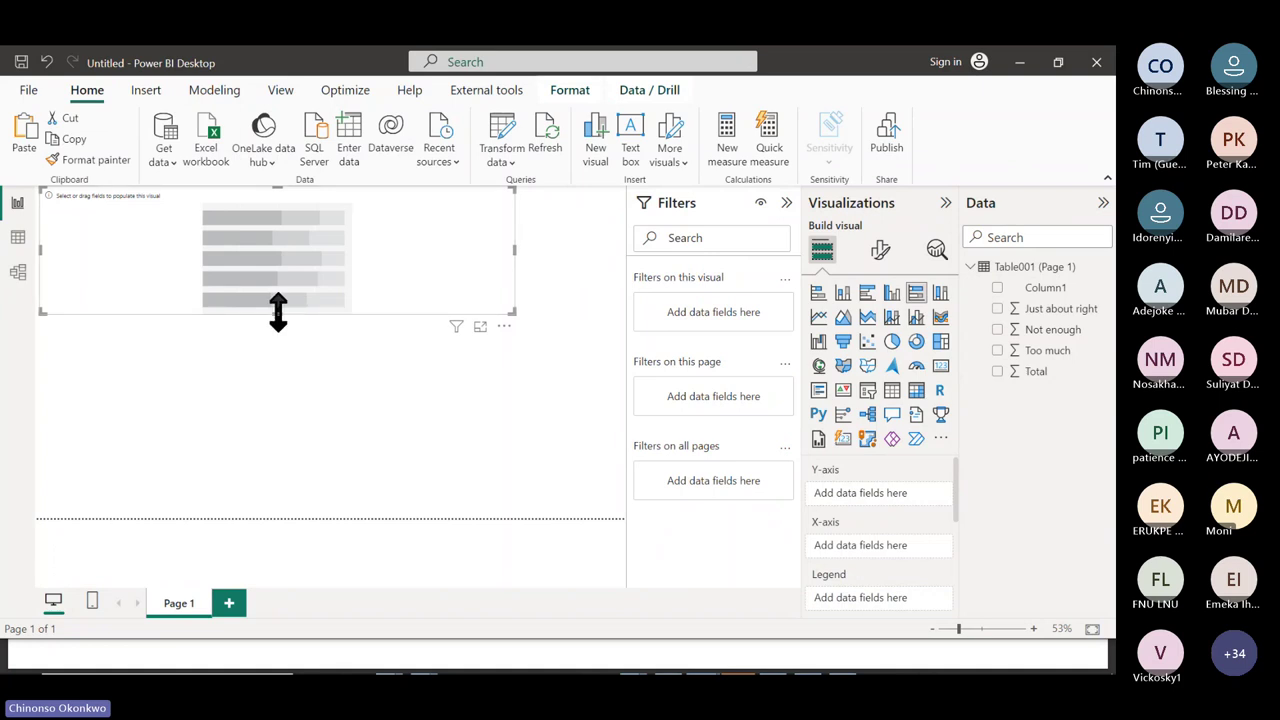
{"action": "left_click_drag", "start_coordinate": [277, 313], "coordinate": [277, 471]}
{"action": "left_click_drag", "start_coordinate": [320, 386], "coordinate": [337, 401]}
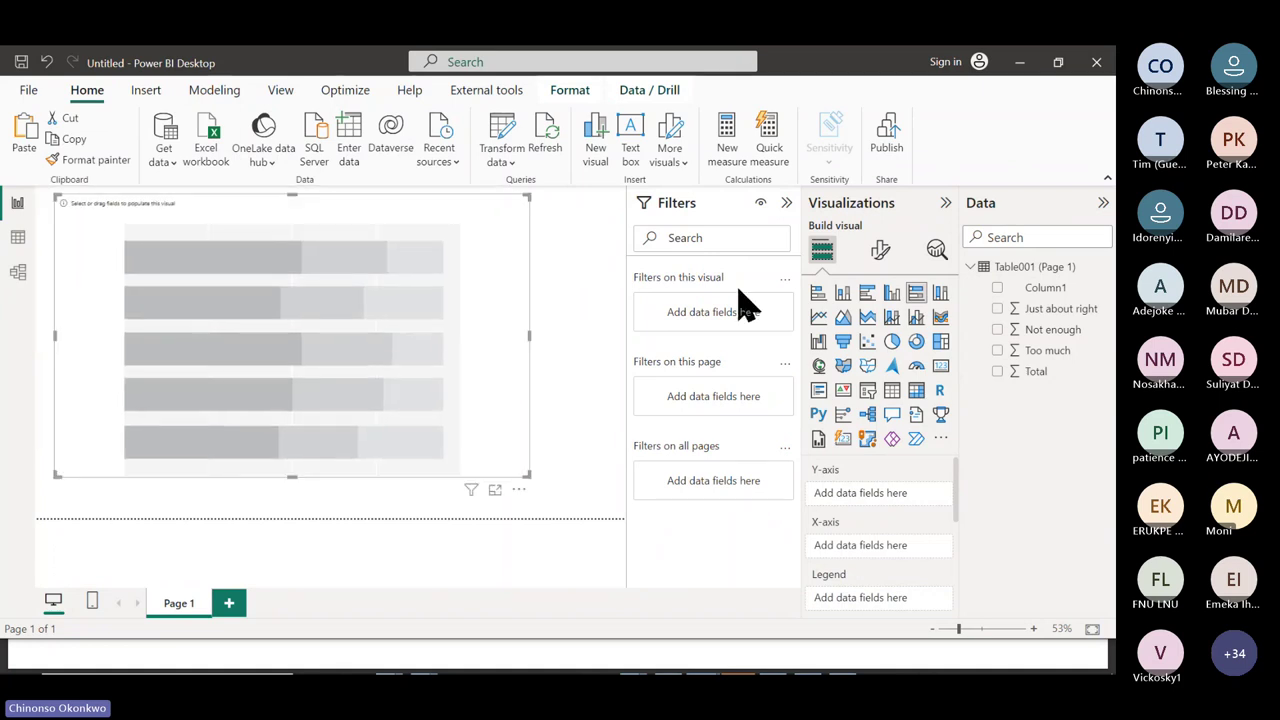
Assign Column1 to the chart's Y-axis and Not enough, Just about right and Too much, in that order, to its X-axis
{"action": "left_click_drag", "start_coordinate": [1062, 288], "coordinate": [897, 503]}
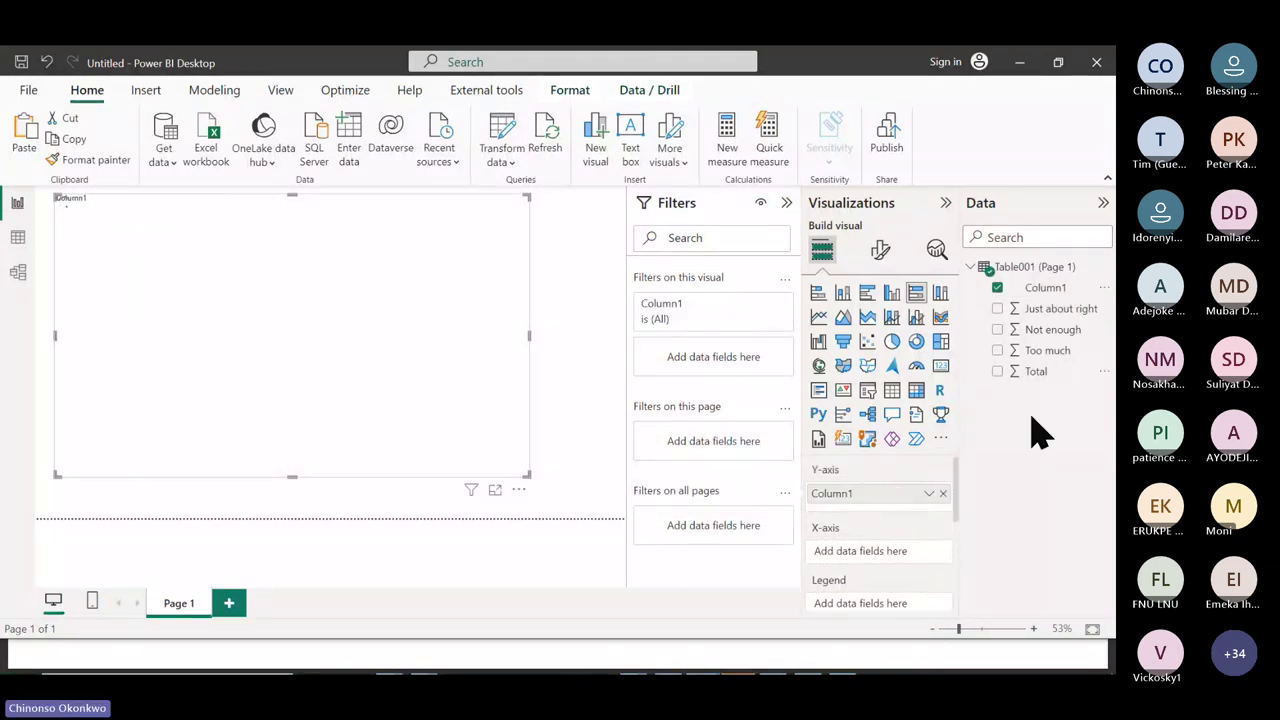
{"action": "left_click_drag", "start_coordinate": [963, 500], "coordinate": [957, 457]}
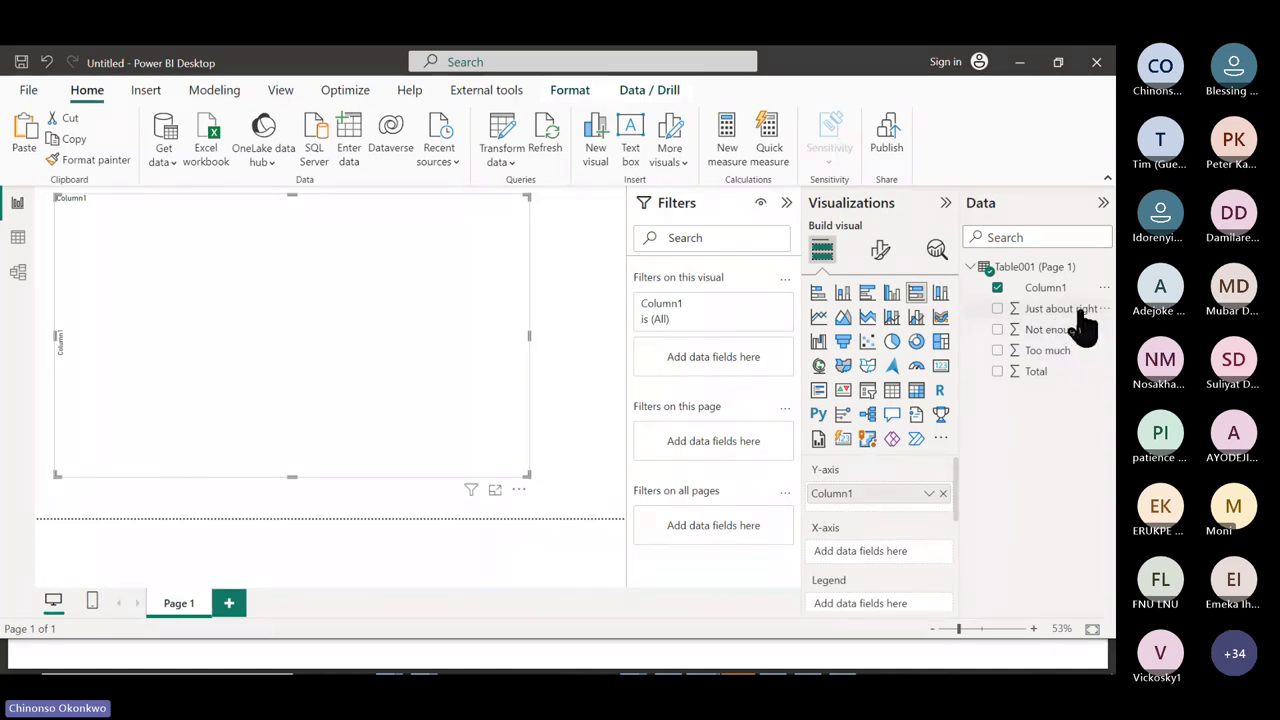
{"action": "left_click_drag", "start_coordinate": [1062, 334], "coordinate": [900, 562]}
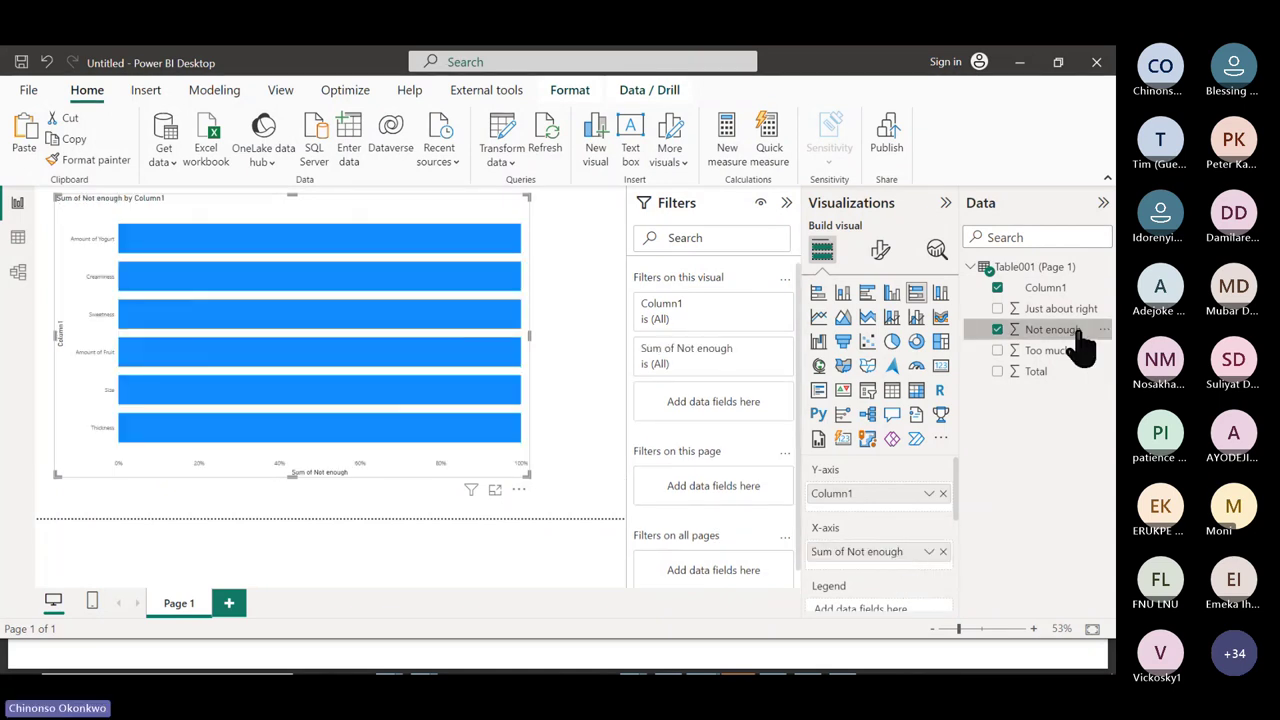
{"action": "left_click_drag", "start_coordinate": [1052, 310], "coordinate": [905, 590]}
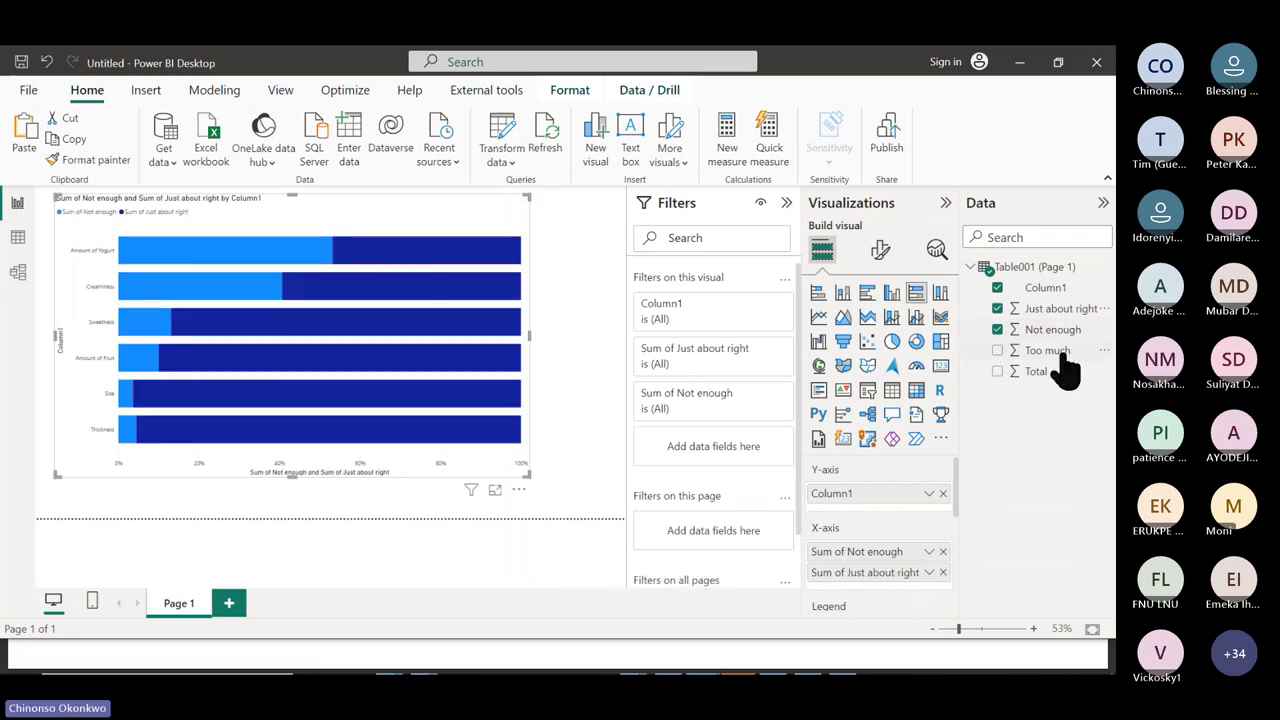
{"action": "left_click_drag", "start_coordinate": [1062, 352], "coordinate": [895, 605]}
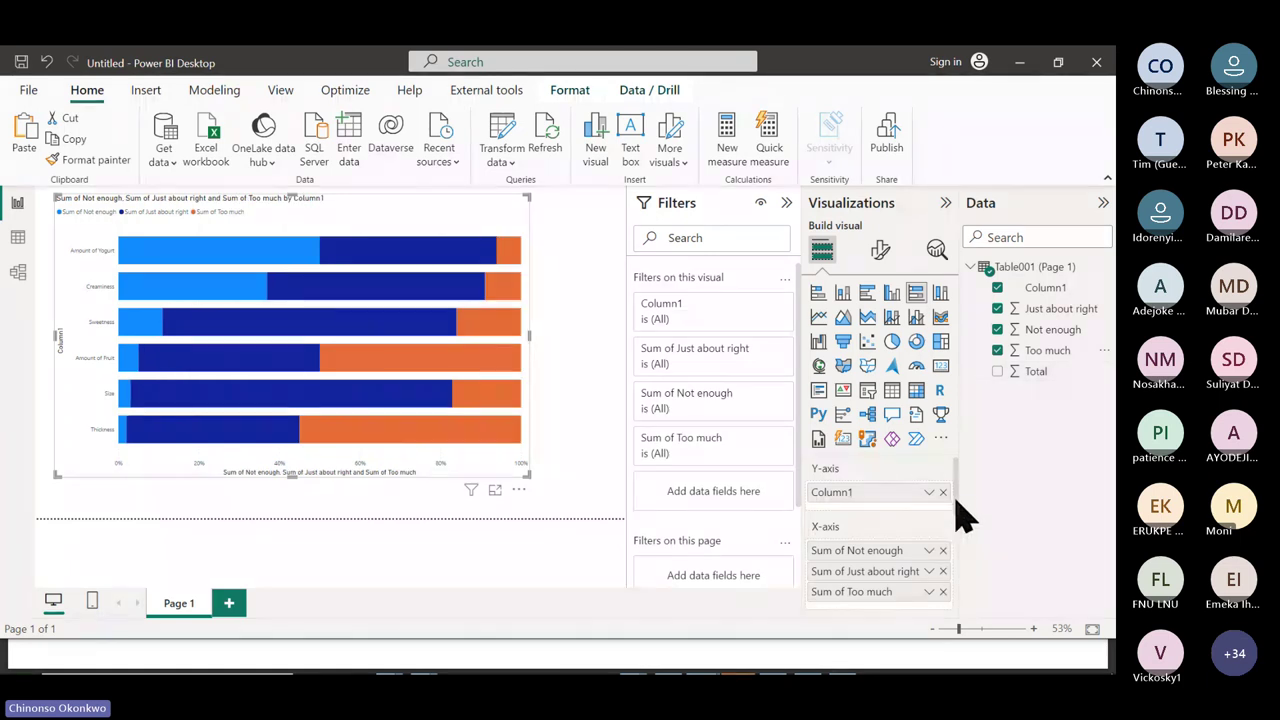
{"action": "scroll", "coordinate": [957, 508], "scroll_direction": "down", "scroll_amount": 1}
{"action": "scroll", "coordinate": [960, 520], "scroll_direction": "up", "scroll_amount": 1}
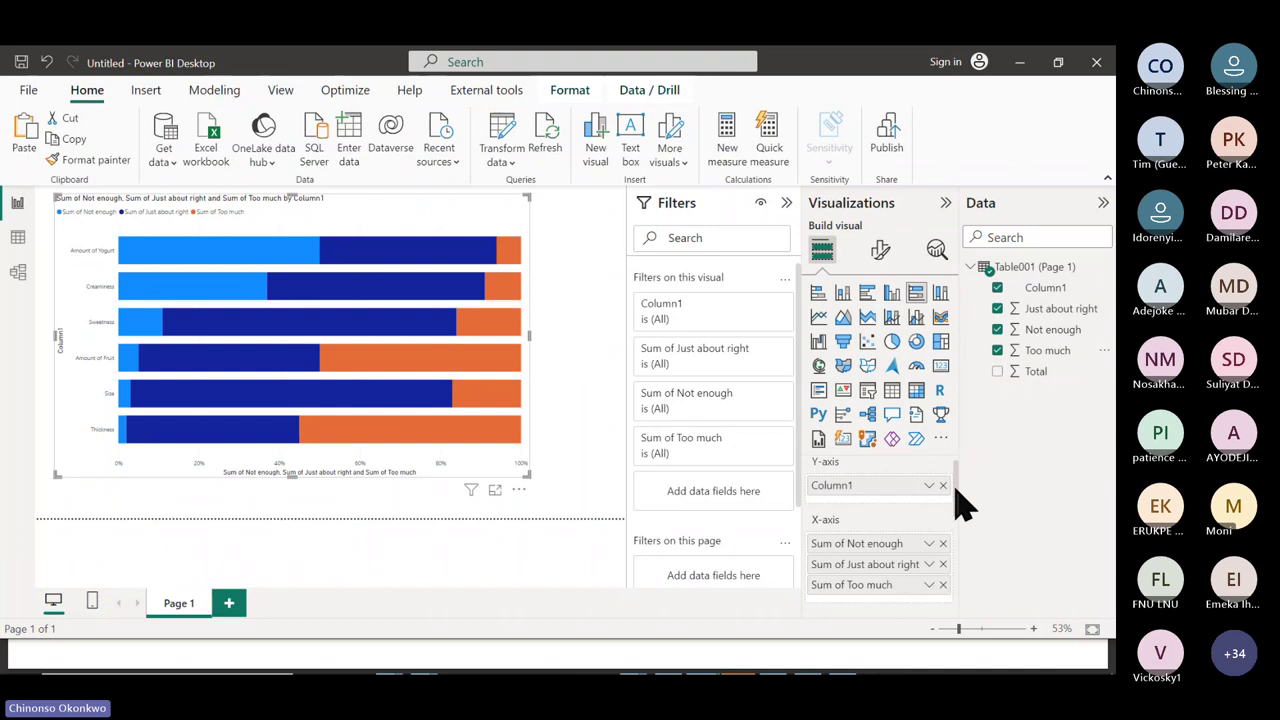
{"action": "scroll", "coordinate": [960, 513], "scroll_direction": "down", "scroll_amount": 1}
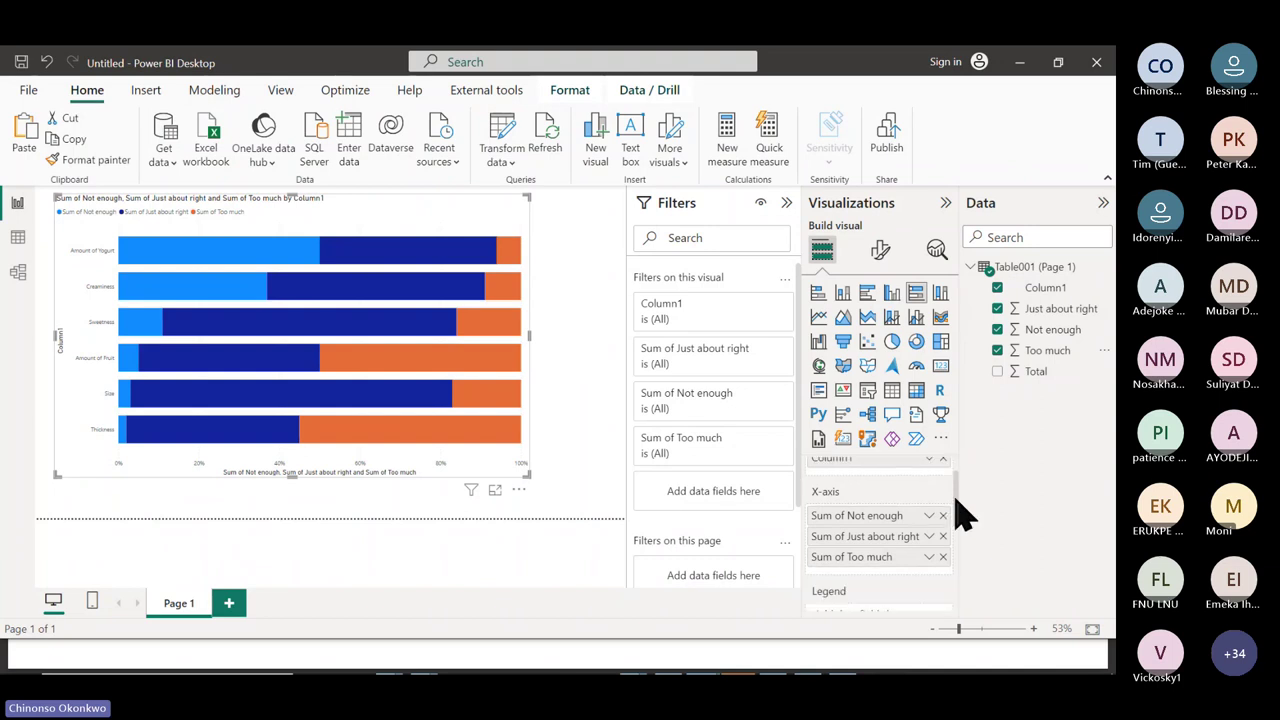
{"action": "scroll", "coordinate": [957, 510], "scroll_direction": "up", "scroll_amount": 1}
{"action": "scroll", "coordinate": [957, 510], "scroll_direction": "down", "scroll_amount": 1}
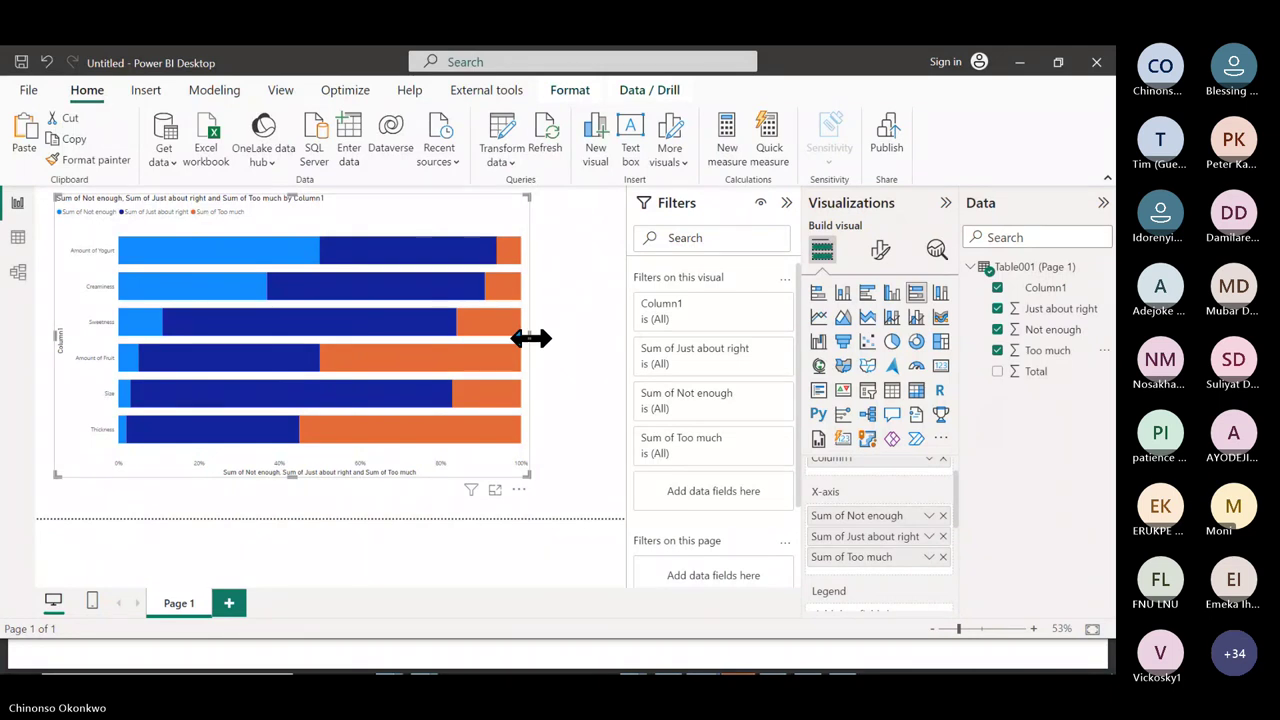
Widen the stacked bar chart slightly, reduce its height a little, and deselect it
{"action": "left_click_drag", "start_coordinate": [530, 338], "coordinate": [555, 340]}
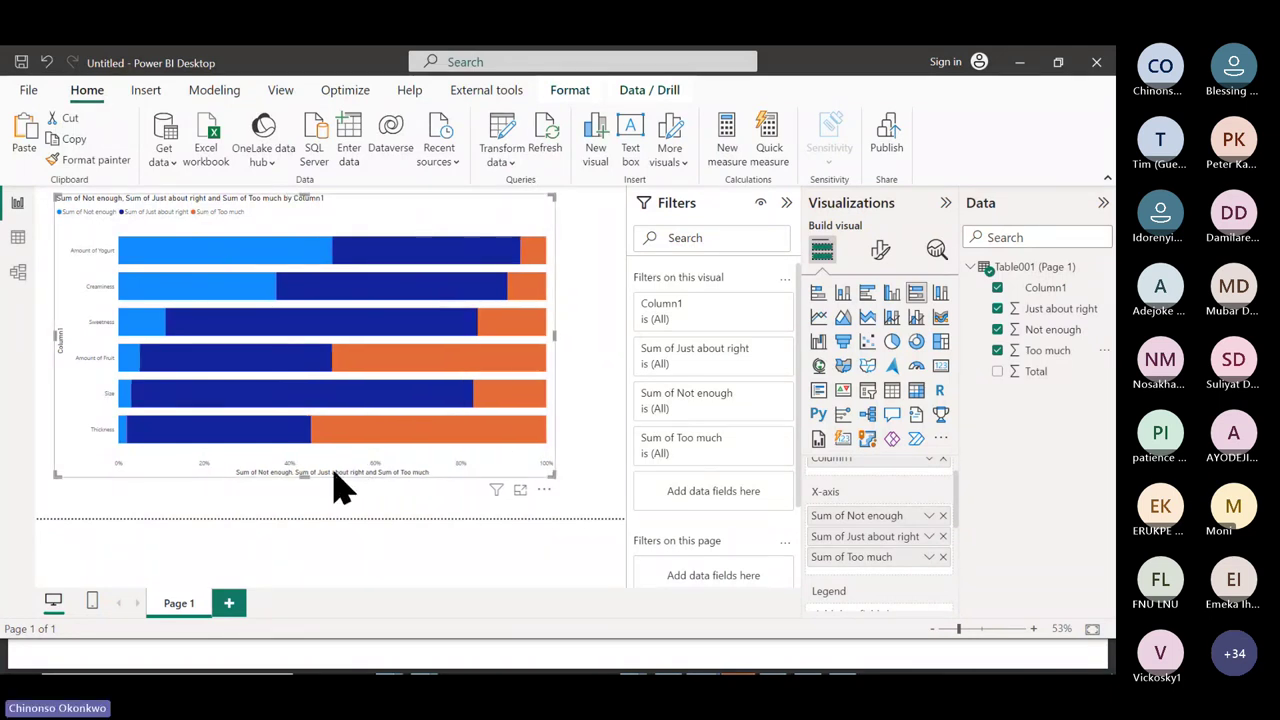
{"action": "left_click_drag", "start_coordinate": [300, 475], "coordinate": [302, 466]}
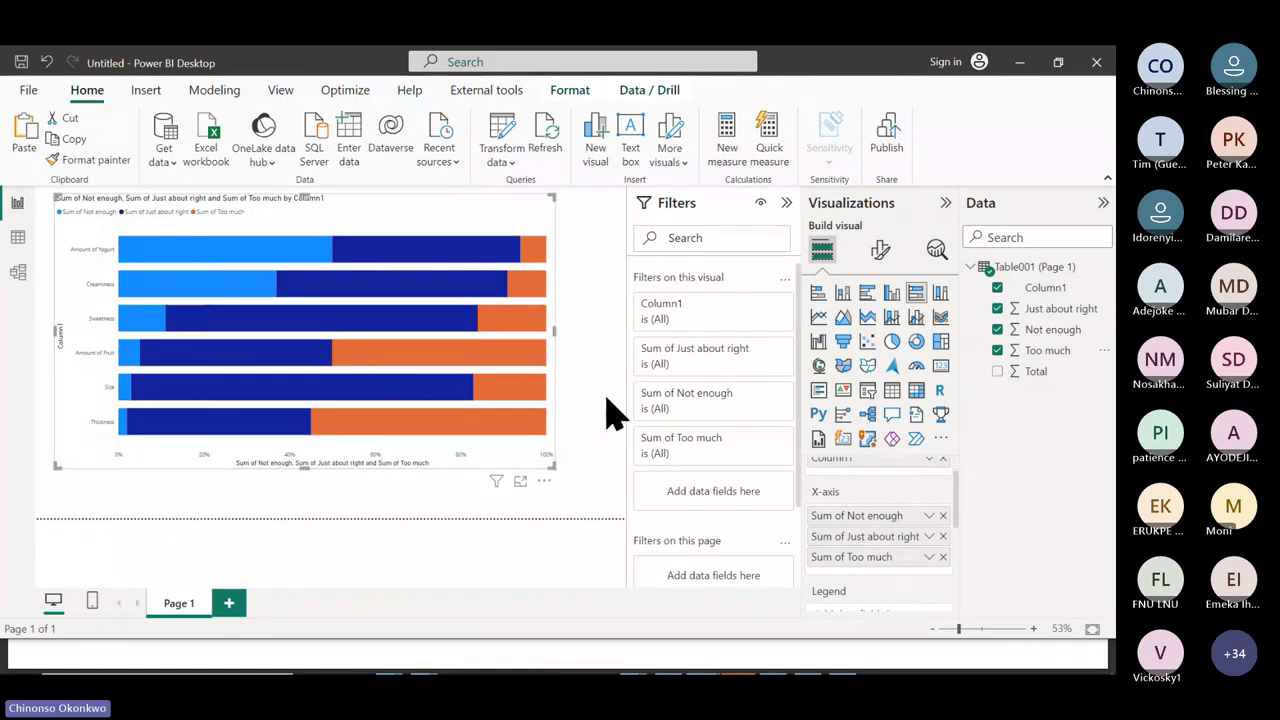
{"action": "left_click", "coordinate": [610, 400]}
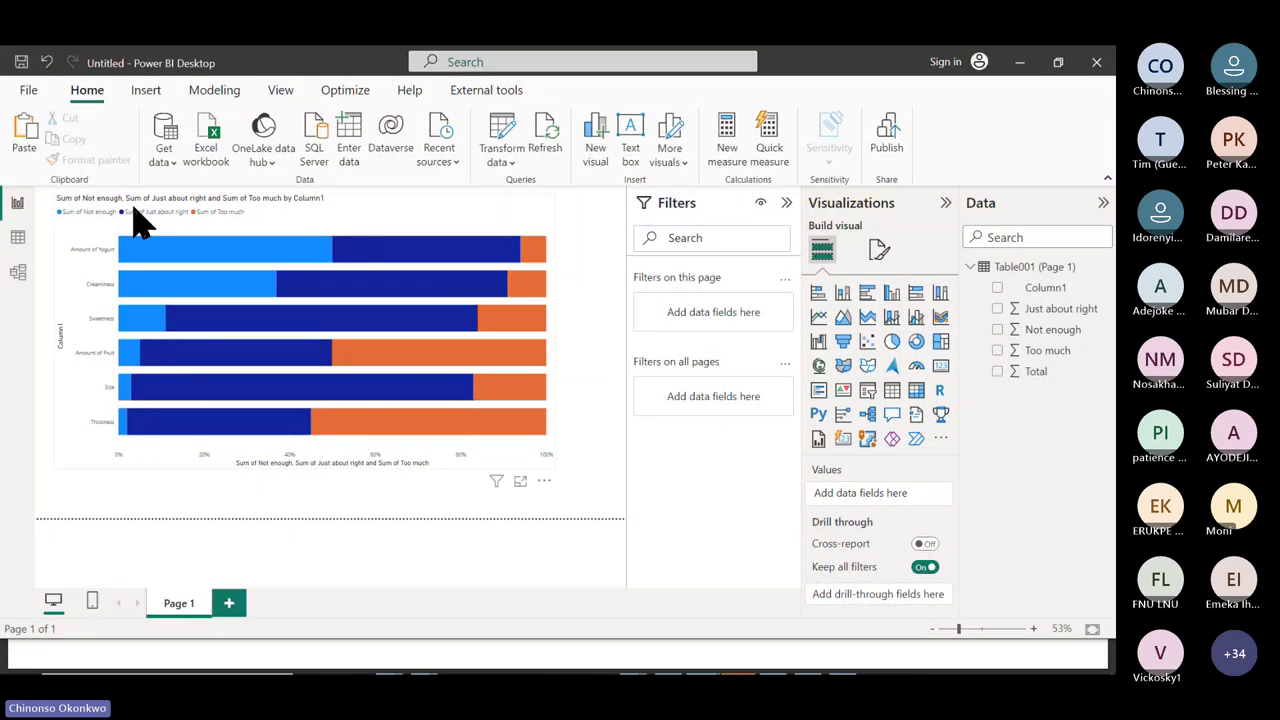
Review the aggregation options for the chart's Not enough values without changing them, and inspect the data values of the bars
{"action": "left_click", "coordinate": [478, 236]}
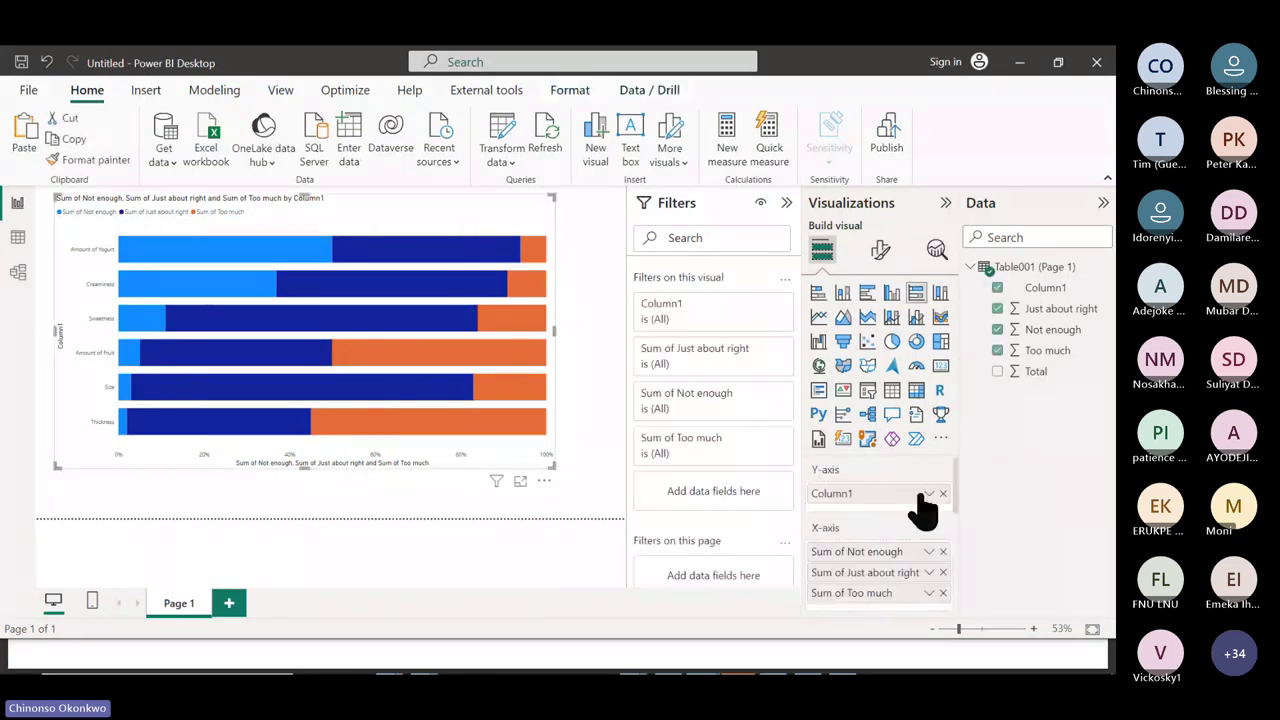
{"action": "left_click", "coordinate": [929, 553]}
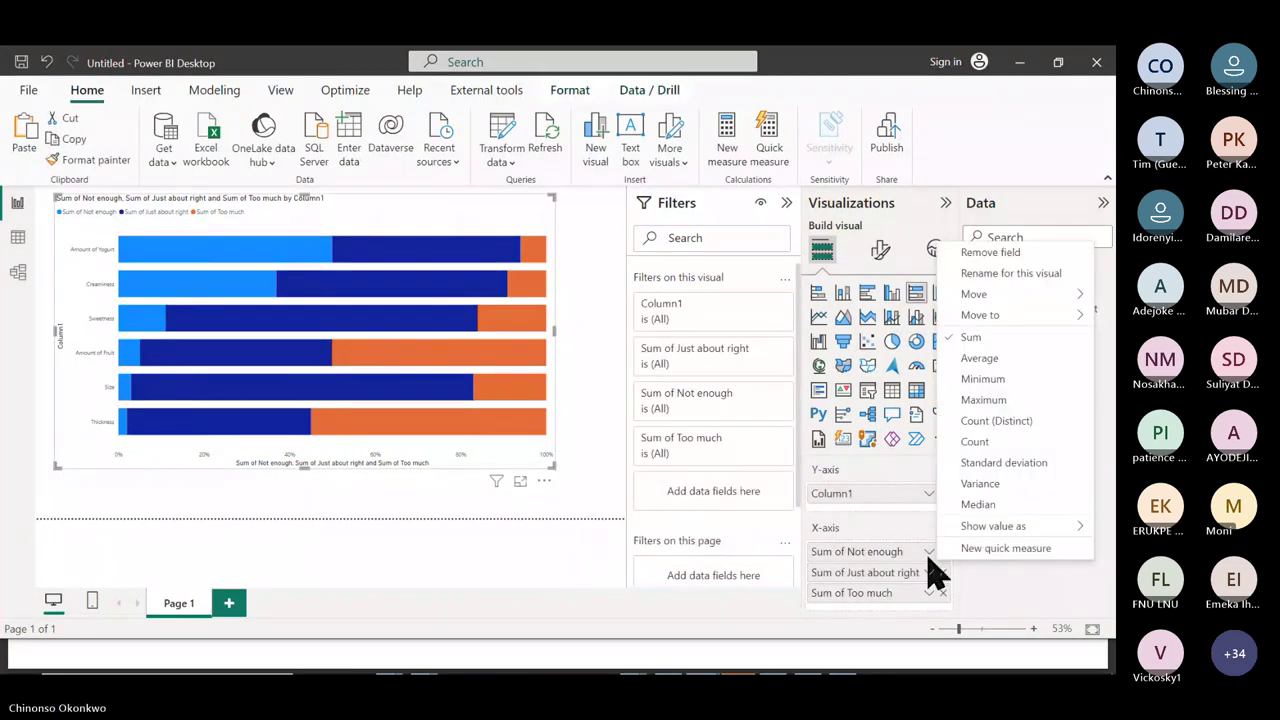
{"action": "left_click", "coordinate": [980, 590]}
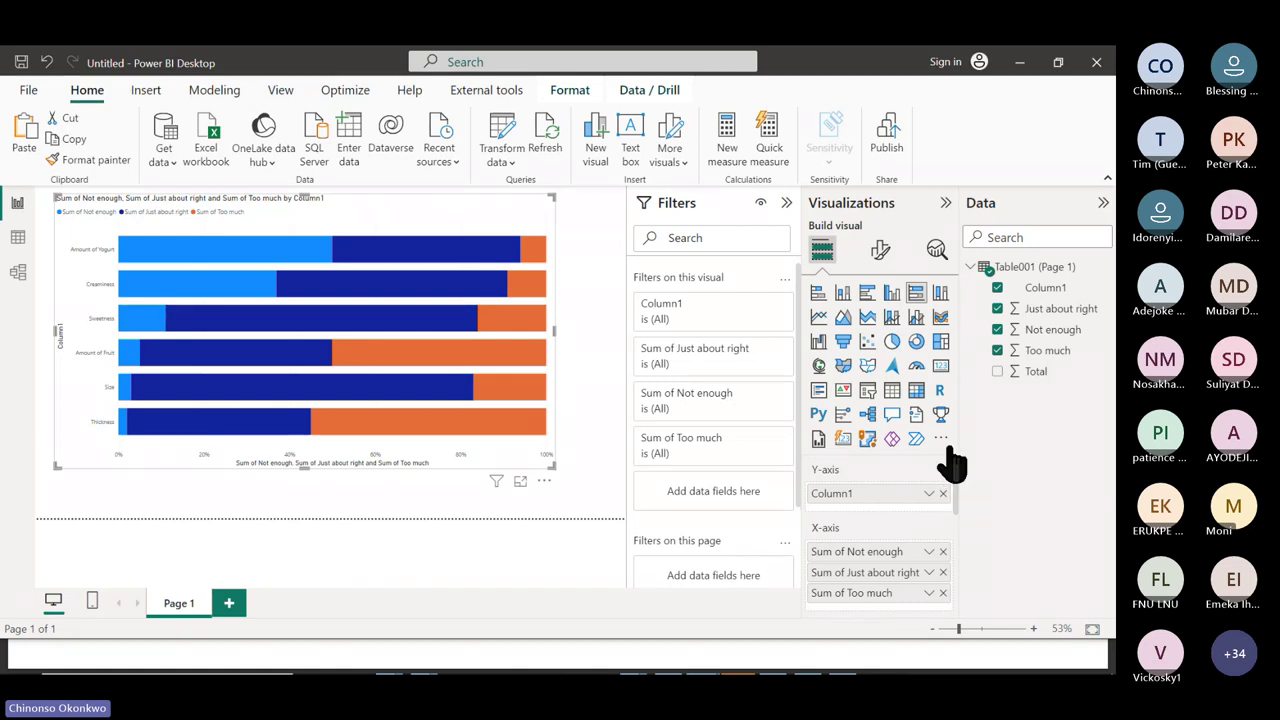
{"action": "left_click", "coordinate": [586, 437]}
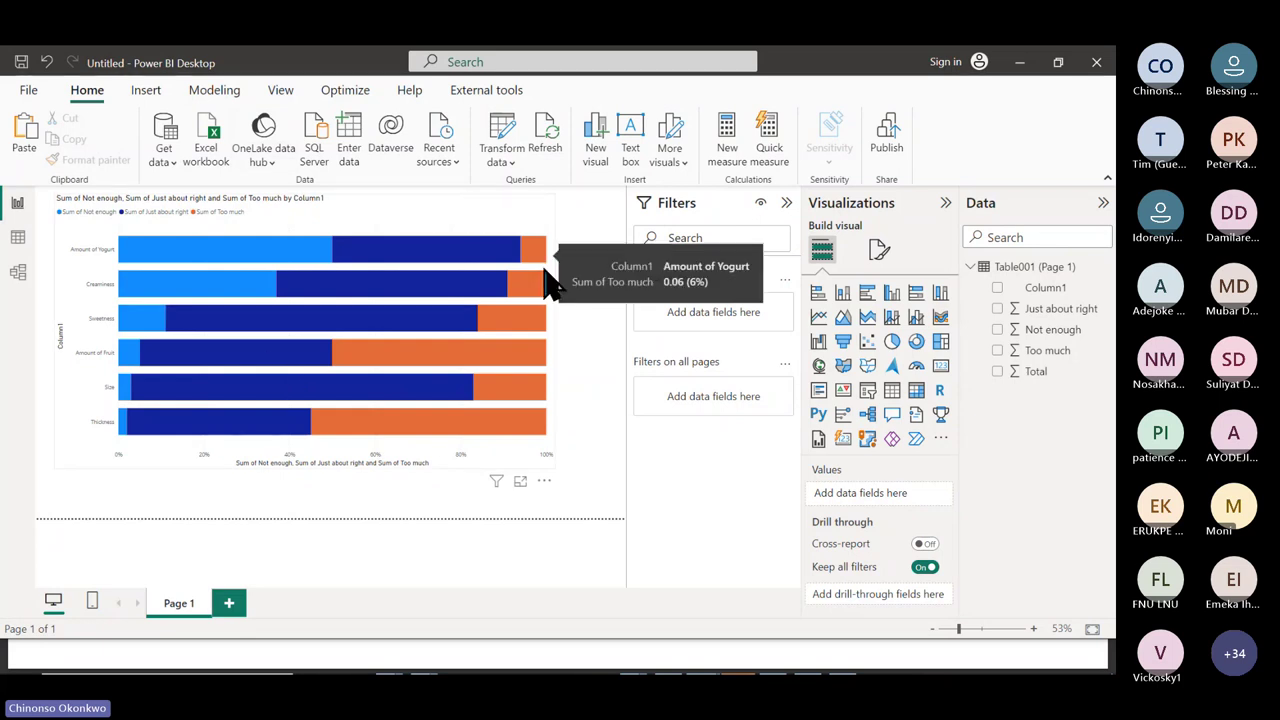
{"action": "mouse_move", "coordinate": [545, 372]}
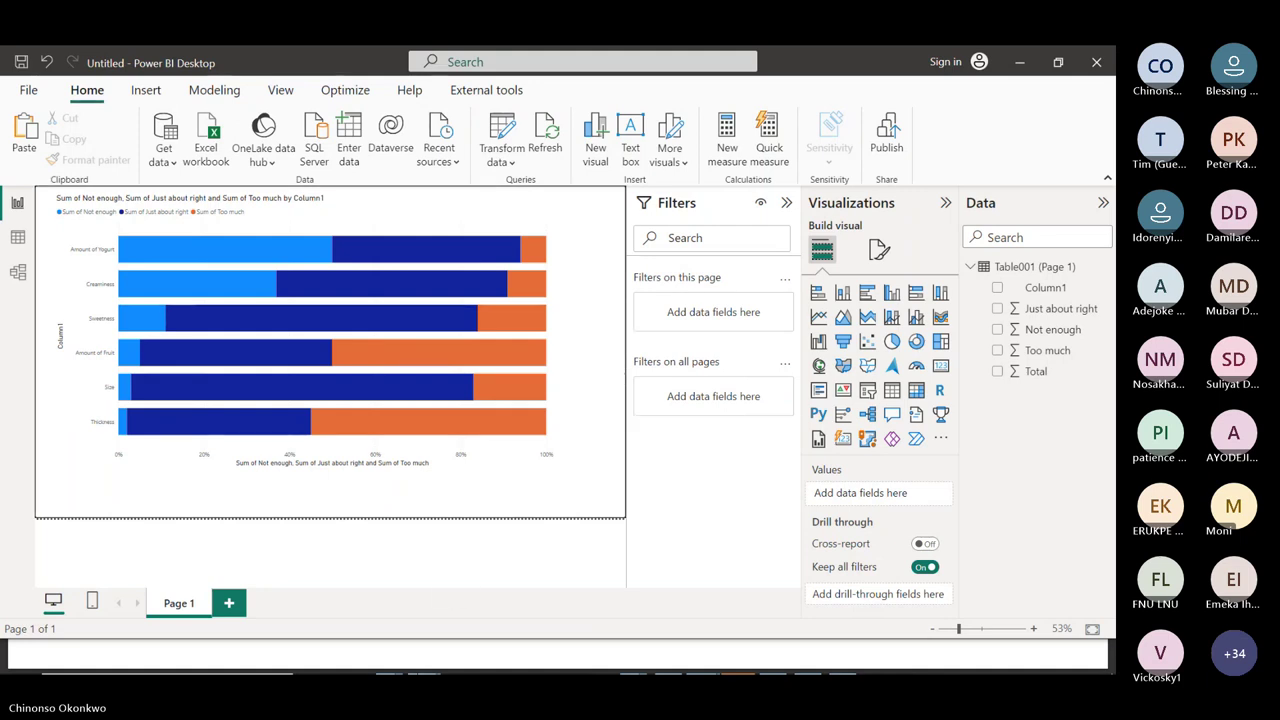
Switch to Power BI Masterclass (Objective).pdf in Edge and read the Craveberry scenario, the taste test table and the question on primary audience and takeaways
{"action": "mouse_move", "coordinate": [480, 543]}
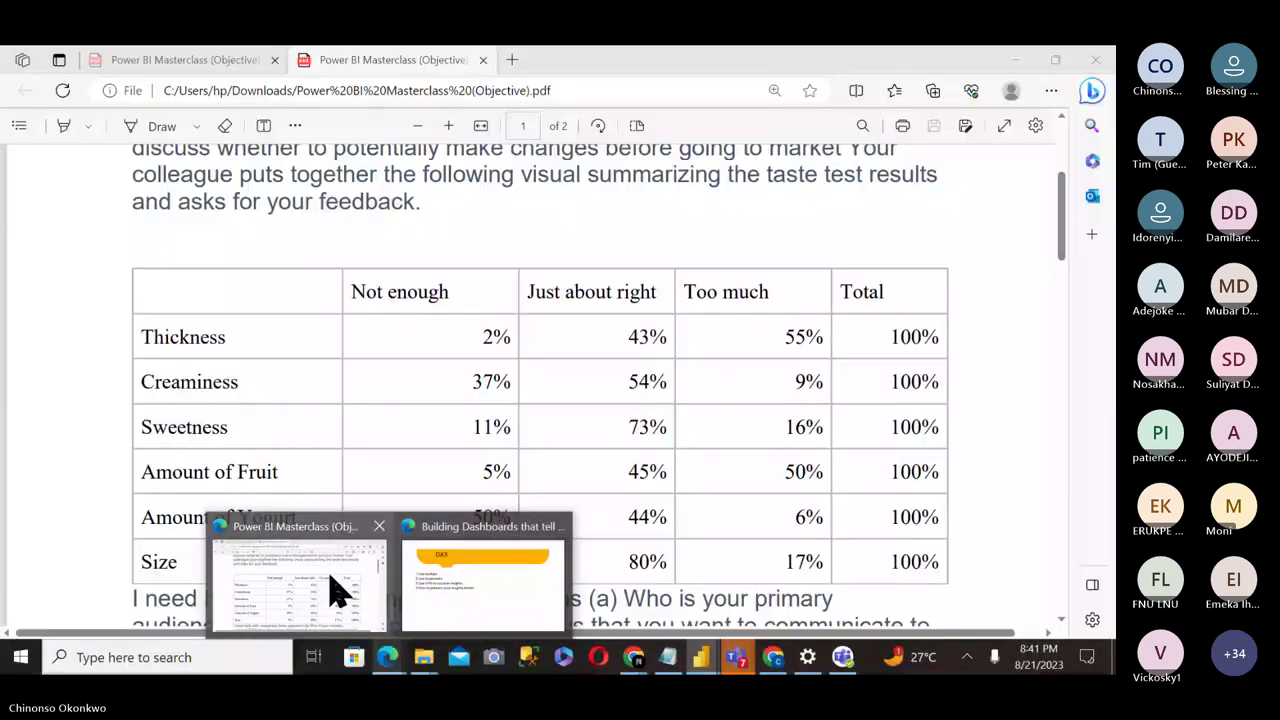
{"action": "left_click", "coordinate": [338, 590]}
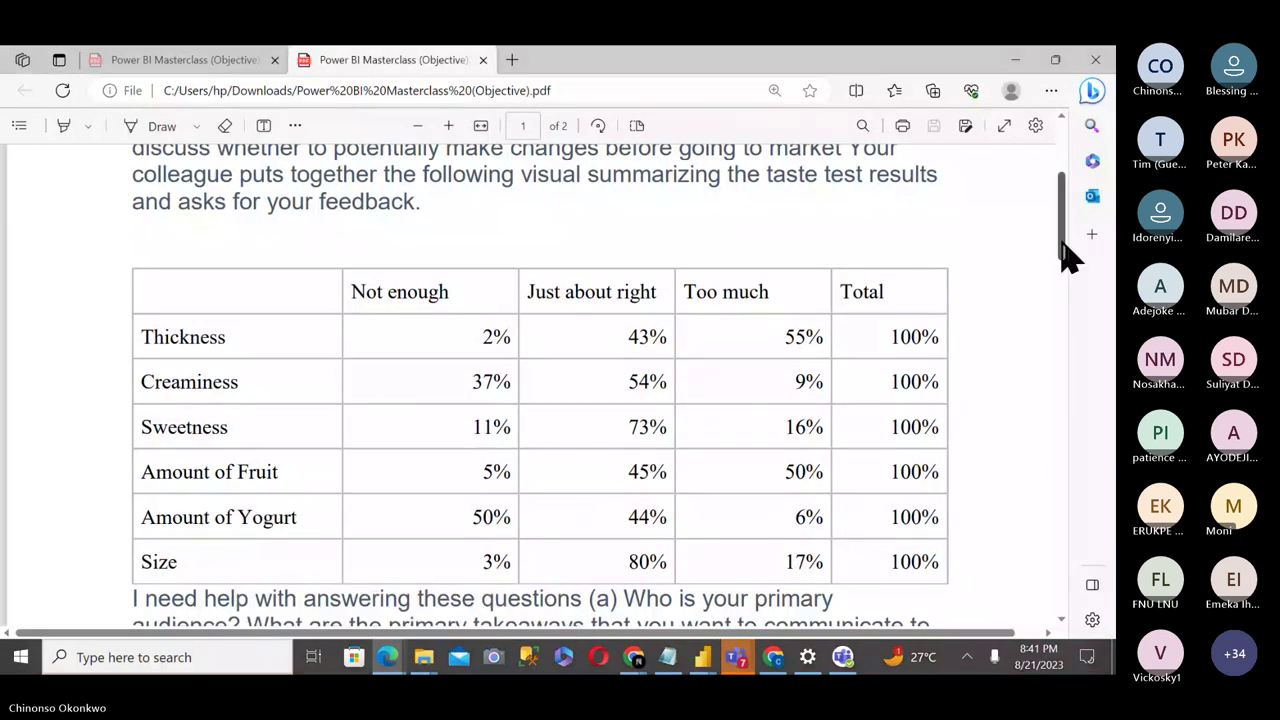
{"action": "left_click_drag", "start_coordinate": [1068, 258], "coordinate": [1062, 224]}
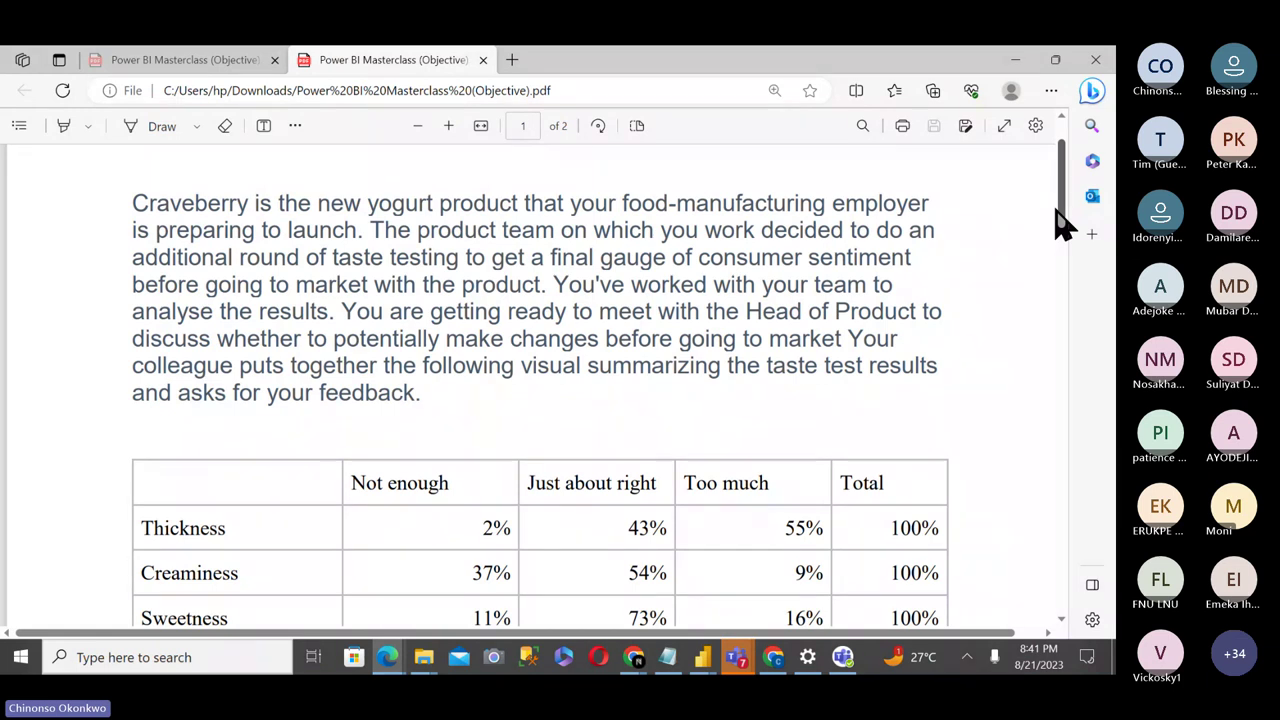
{"action": "scroll", "coordinate": [1062, 224], "scroll_direction": "down", "scroll_amount": 1}
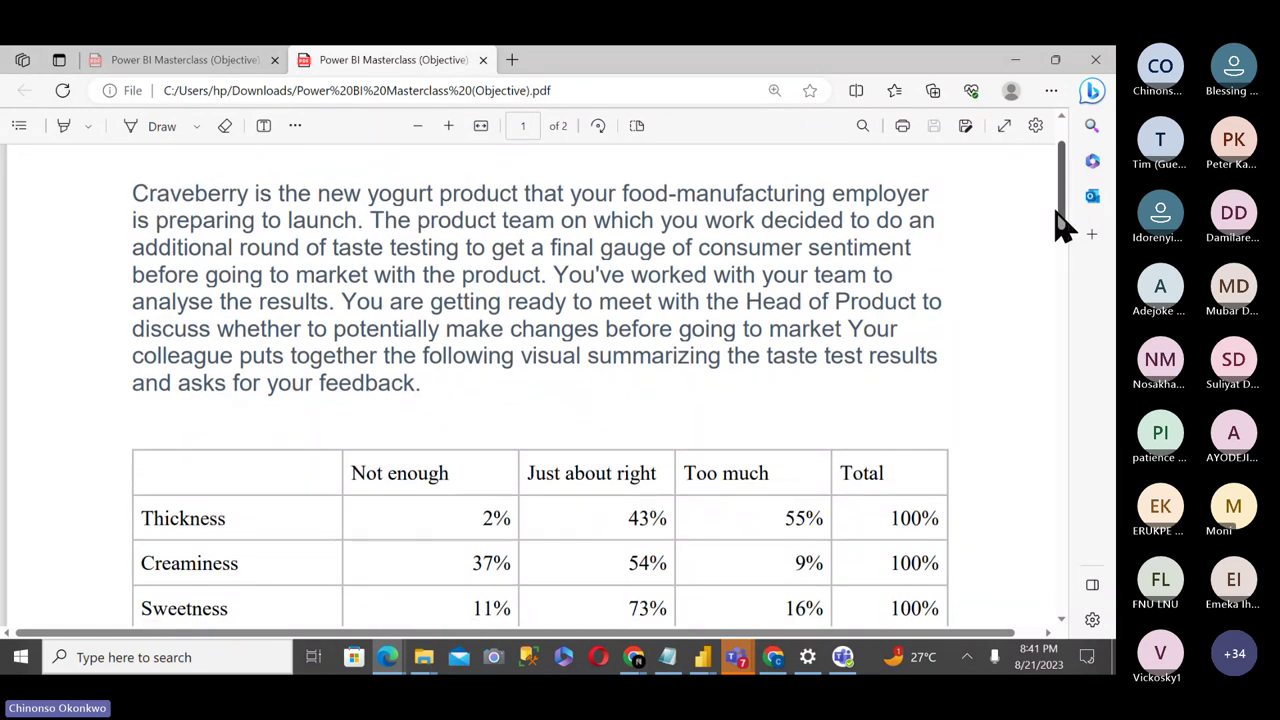
{"action": "scroll", "coordinate": [1062, 224], "scroll_direction": "down", "scroll_amount": 1}
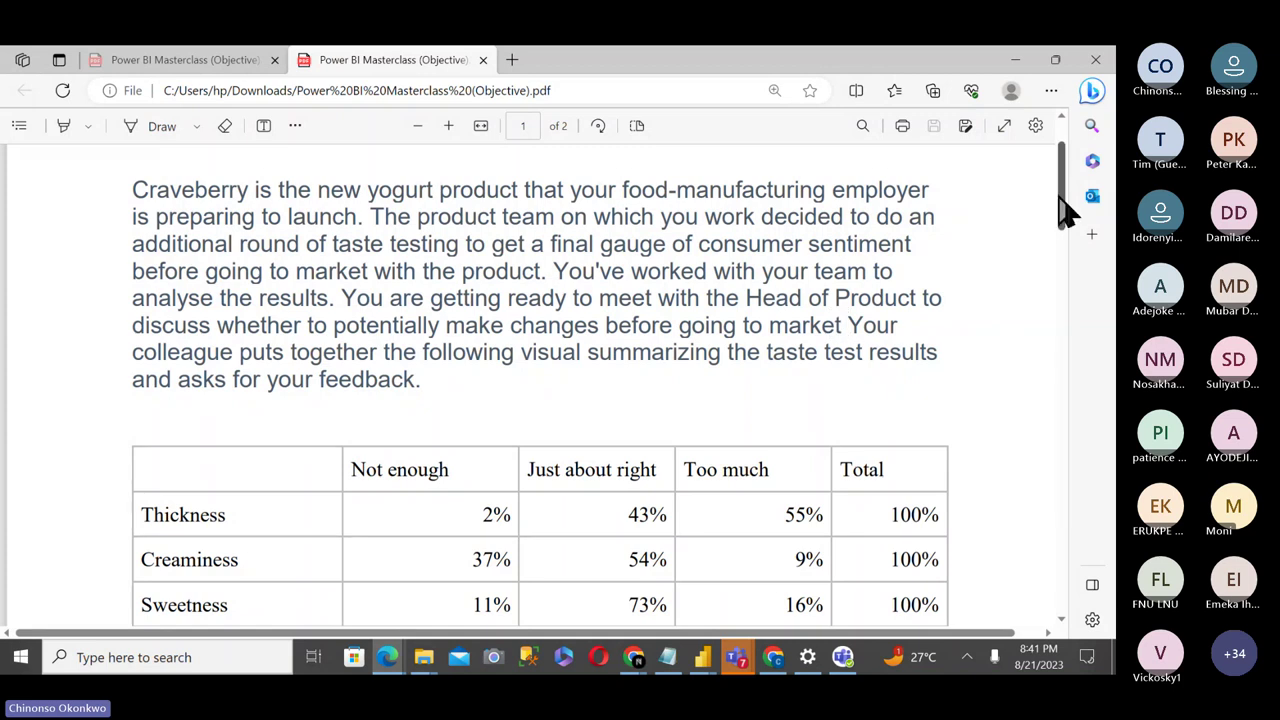
{"action": "scroll", "coordinate": [1062, 198], "scroll_direction": "down", "scroll_amount": 1}
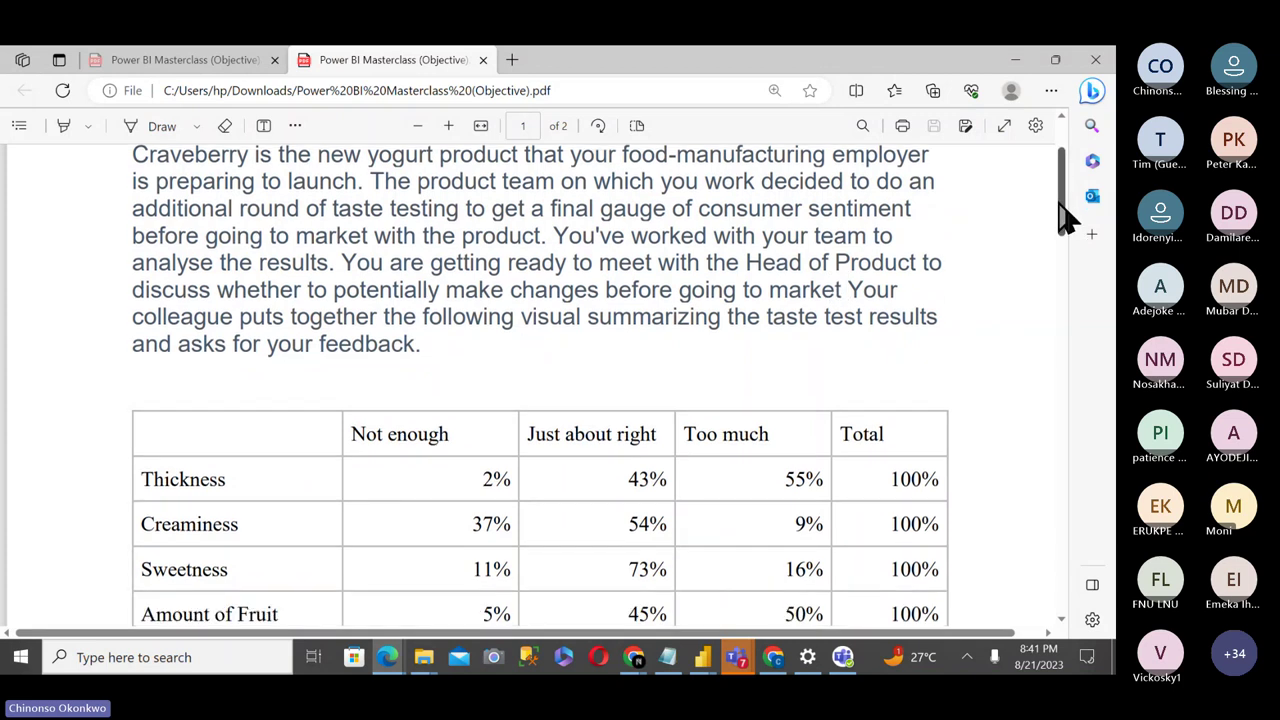
{"action": "mouse_move", "coordinate": [1061, 203]}
{"action": "left_mouse_down"}
{"action": "mouse_move", "coordinate": [1046, 303]}
{"action": "mouse_move", "coordinate": [1047, 197]}
{"action": "left_mouse_up"}
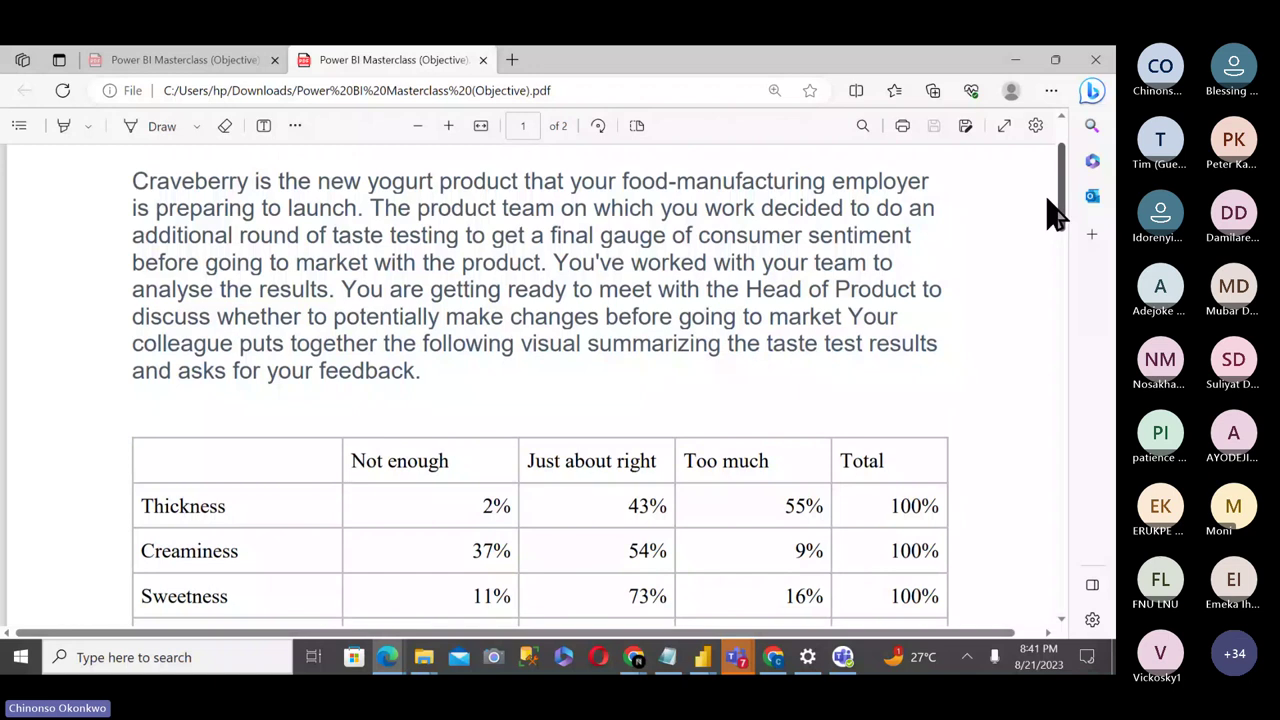
{"action": "scroll", "coordinate": [1062, 228], "scroll_direction": "down", "scroll_amount": 1}
{"action": "left_click_drag", "start_coordinate": [1065, 232], "coordinate": [1068, 252]}
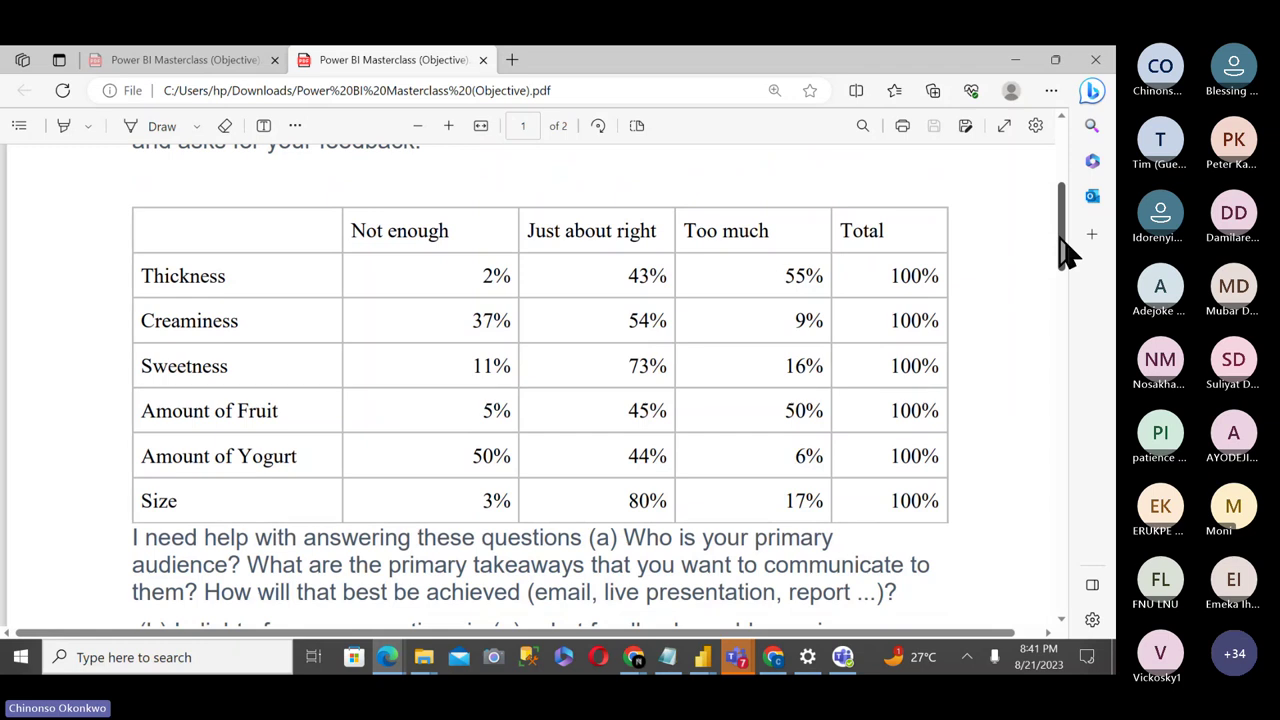
{"action": "scroll", "coordinate": [1068, 252], "scroll_direction": "up", "scroll_amount": 1}
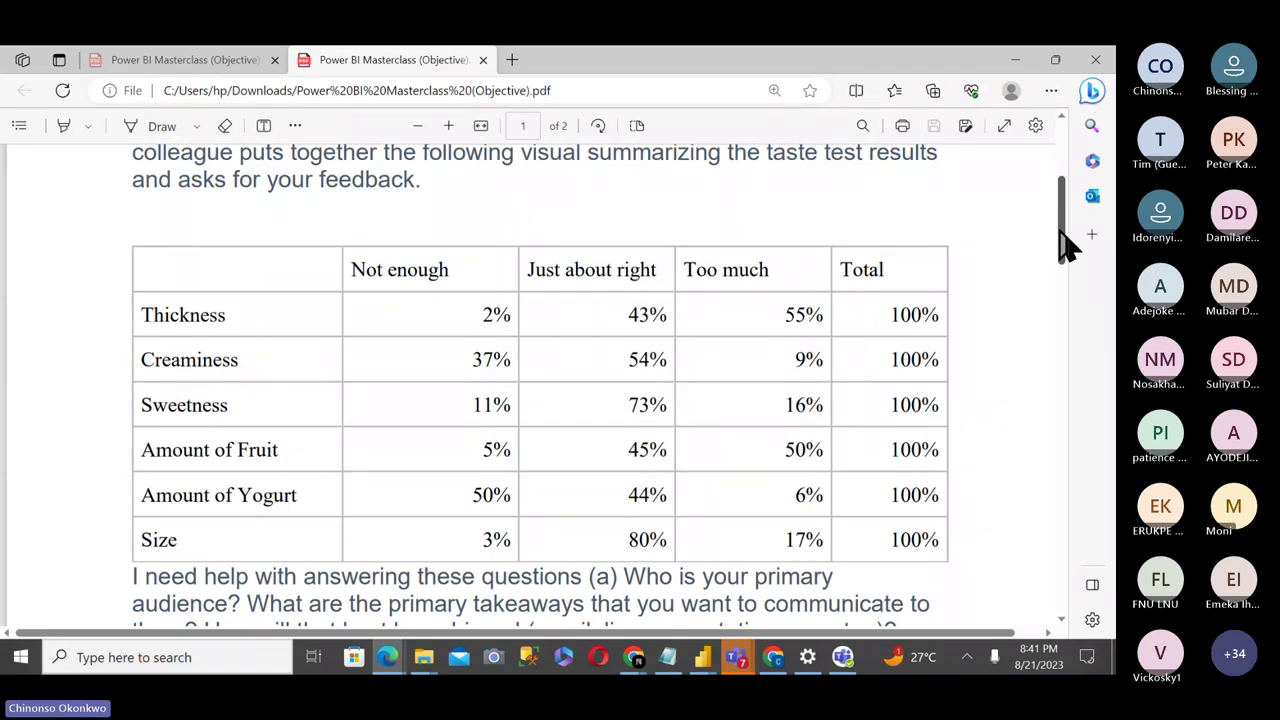
{"action": "scroll", "coordinate": [1068, 248], "scroll_direction": "down", "scroll_amount": 1}
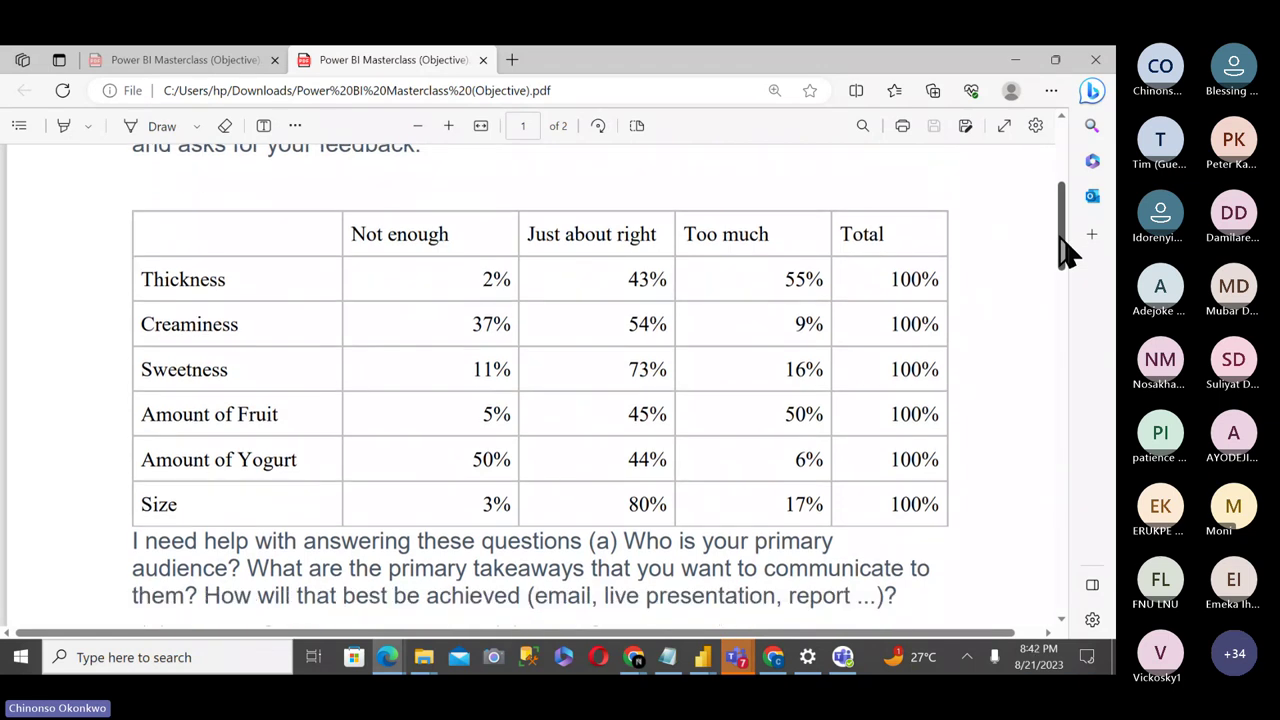